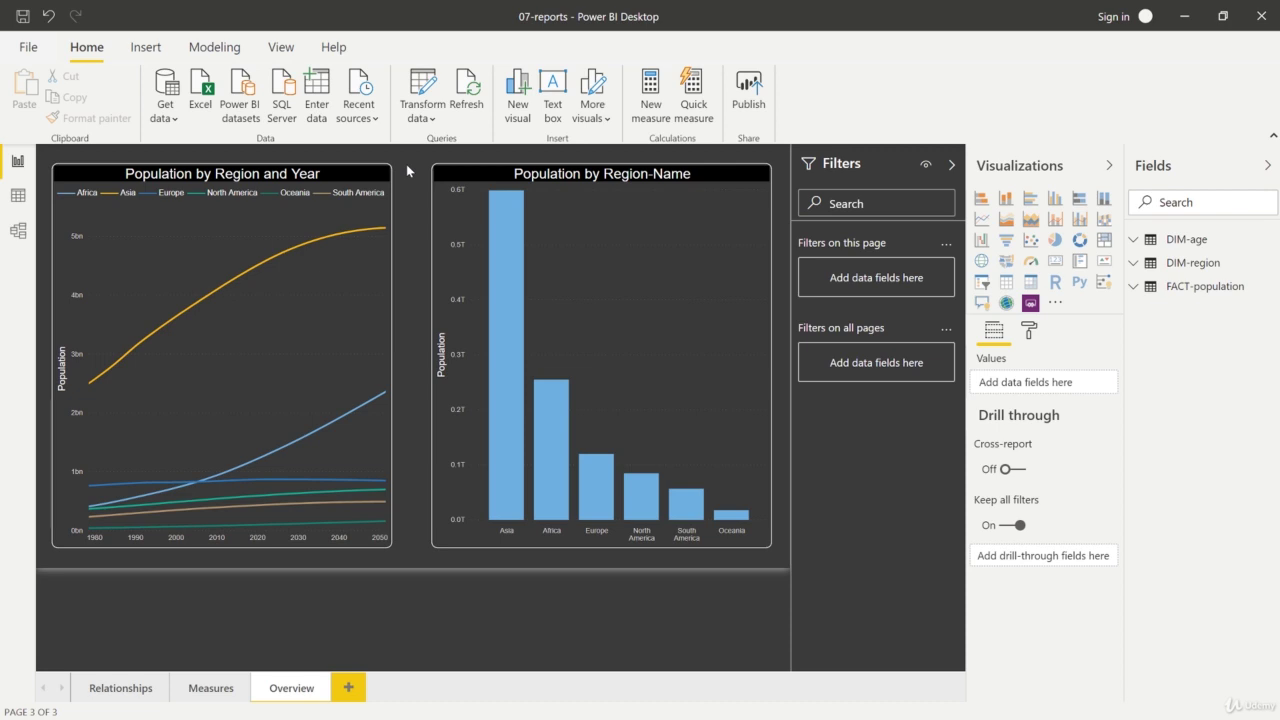
Shorten the Population by Region and Year line chart and the Population by Region-Name column chart from above to free space over them
left_click(268, 186)
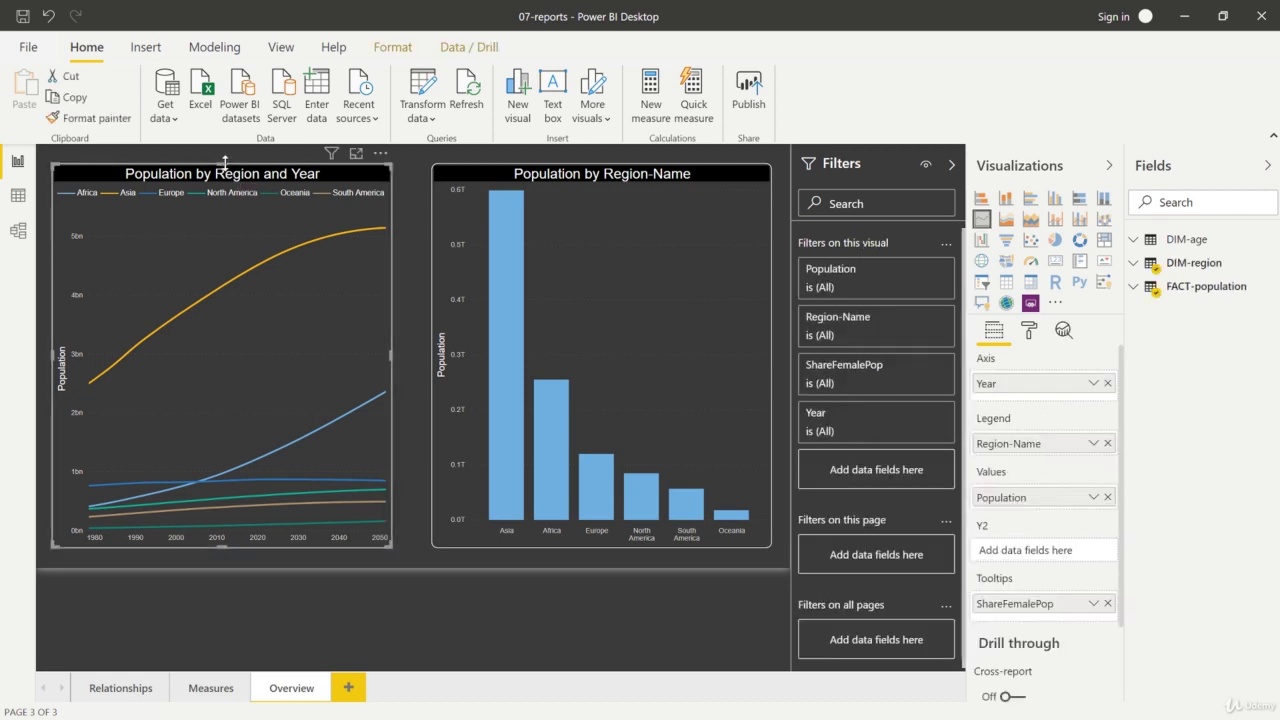
left_click_drag(229, 187, 228, 251)
left_click(600, 174)
left_click_drag(597, 163, 603, 243)
left_click(406, 186)
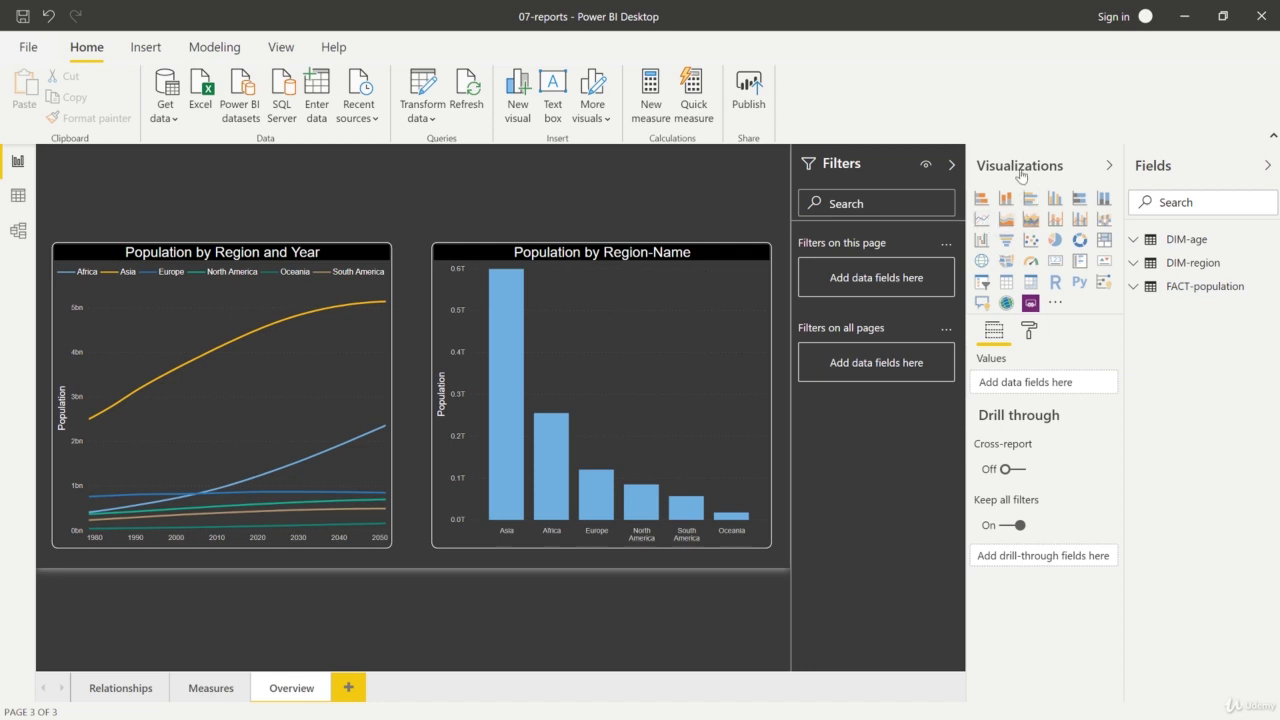
Add a slicer to the Overview page, shrink it, place it over the charts' upper middle, and assign FACT-population's Year field
left_click(982, 284)
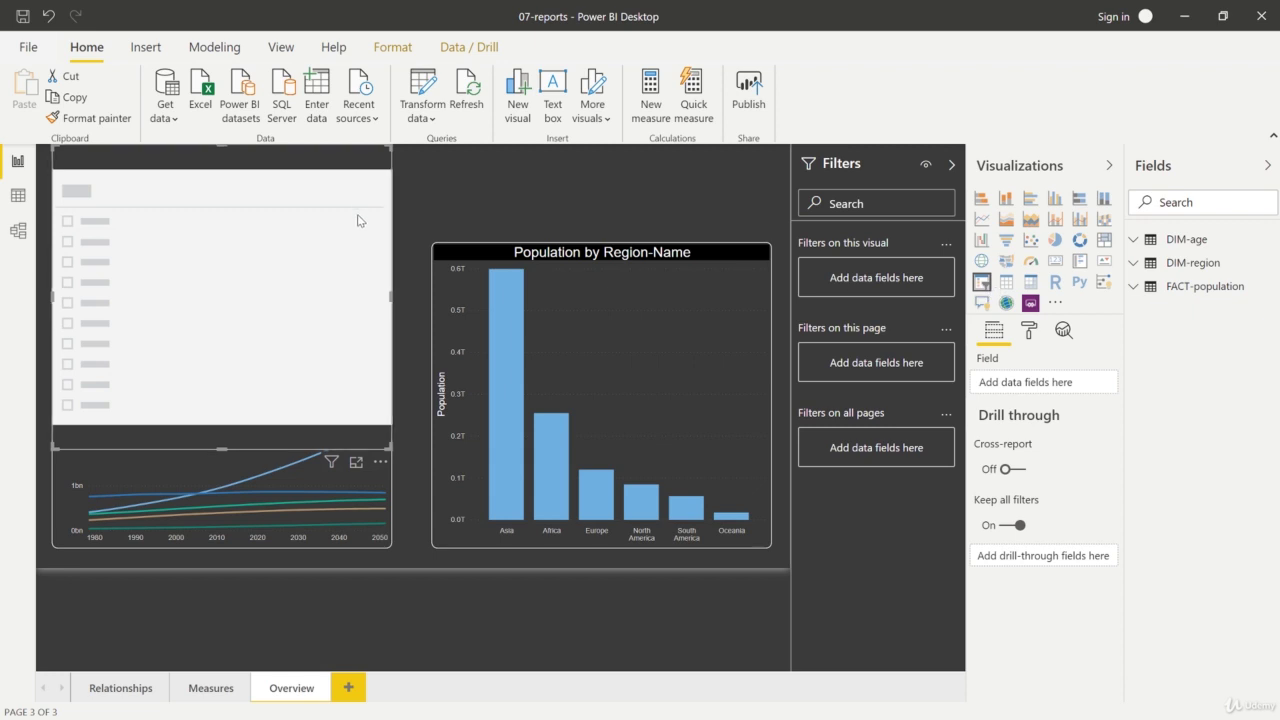
left_click_drag(251, 163, 373, 223)
left_click_drag(200, 356, 270, 345)
left_click_drag(443, 243, 455, 185)
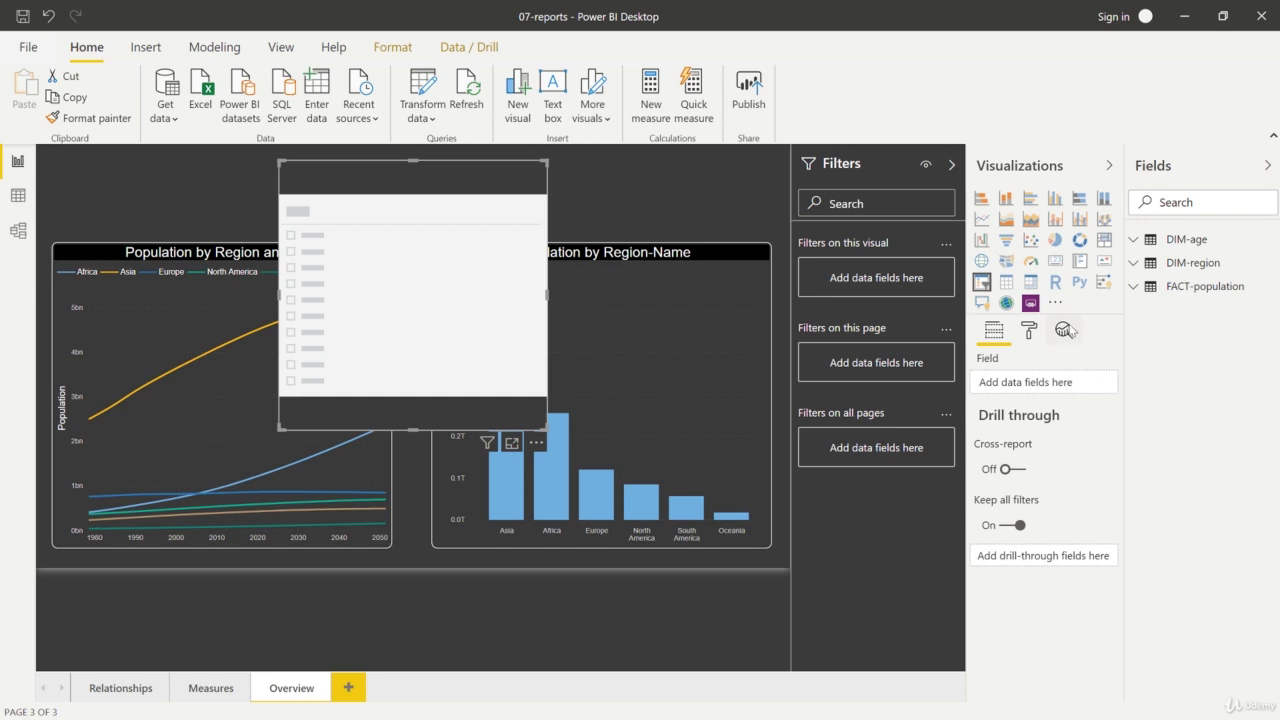
left_click(1134, 288)
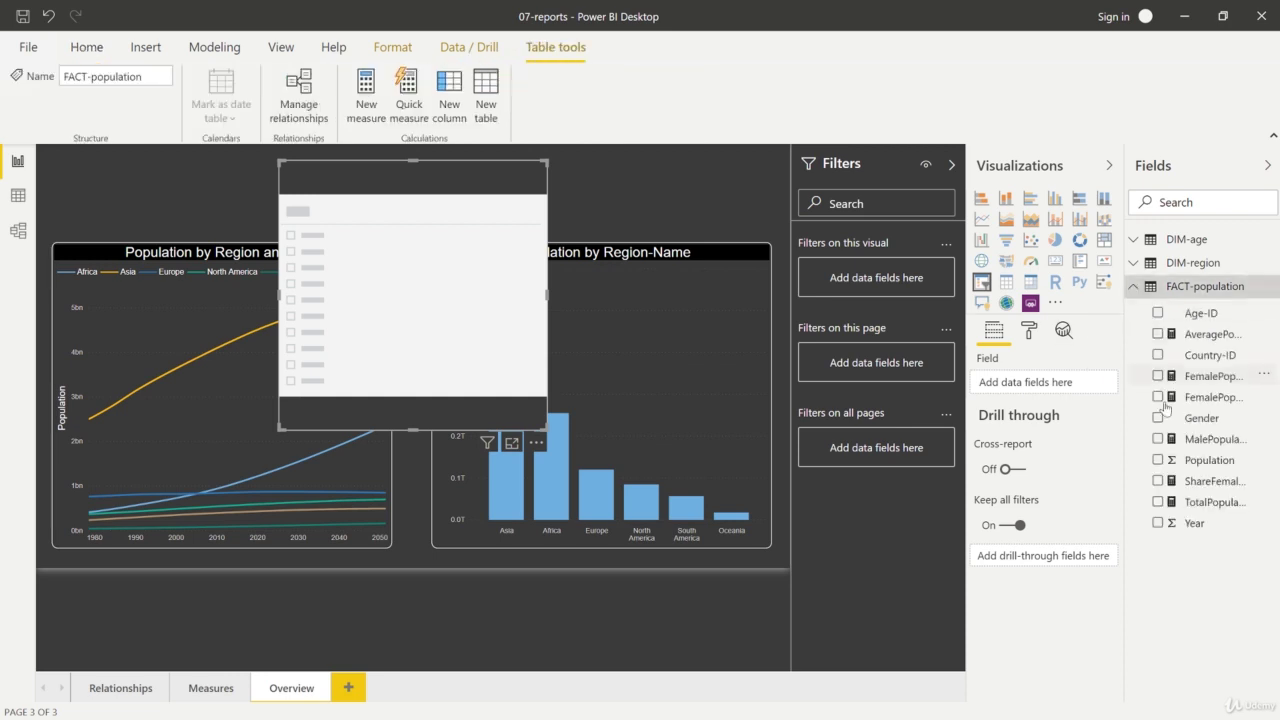
left_click_drag(1163, 524, 404, 307)
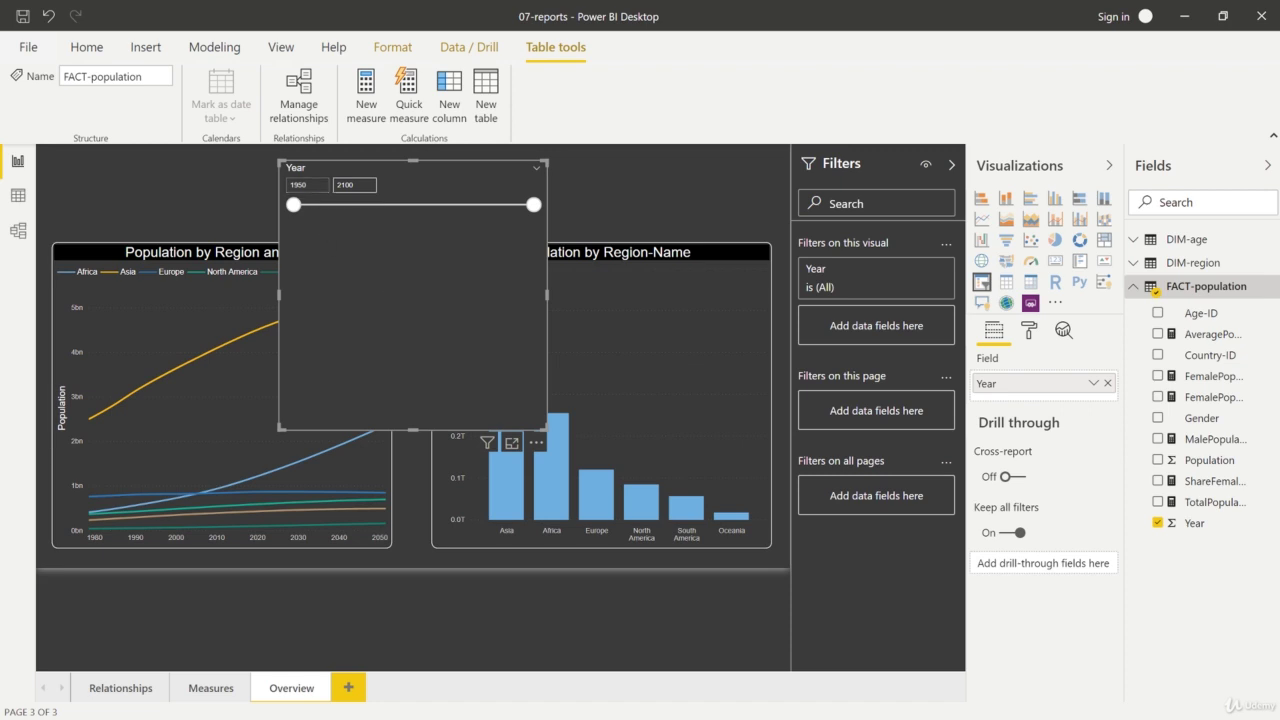
Set the Year slicer's range to 1990–2050, and shift its range handles to 1998 and 2067
double_click(299, 186)
type("1990")
left_click(391, 281)
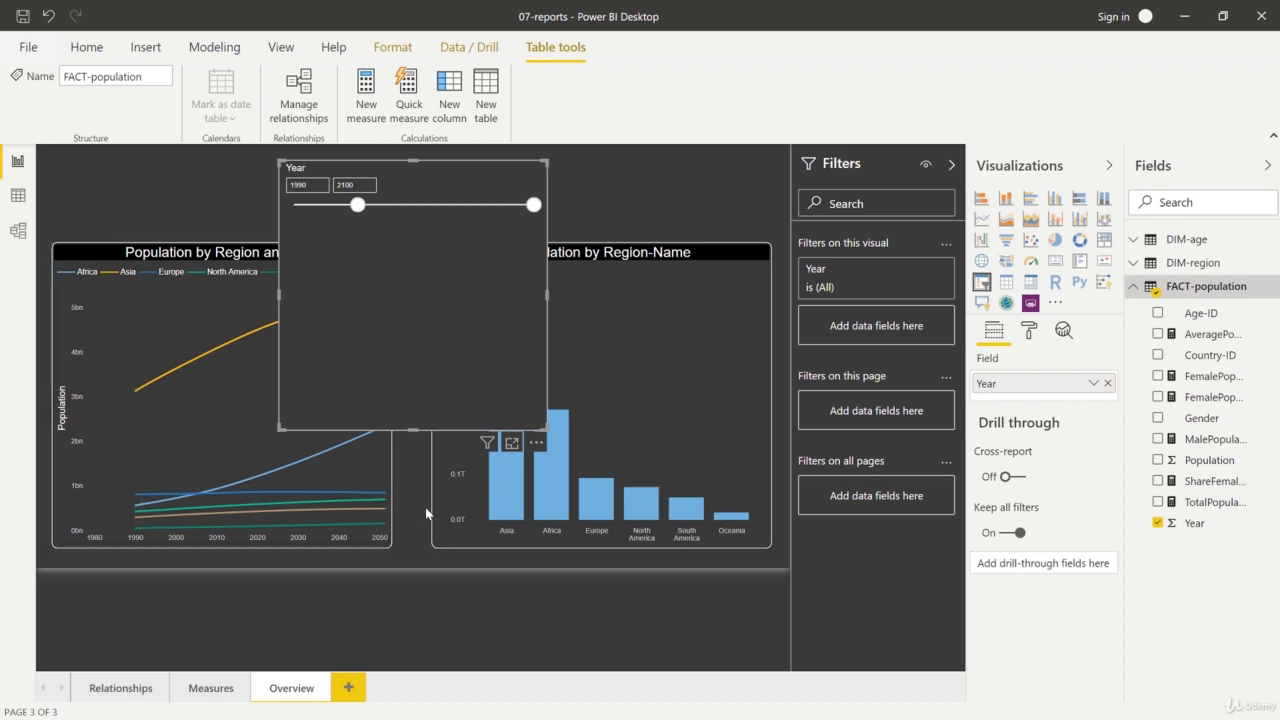
double_click(346, 185)
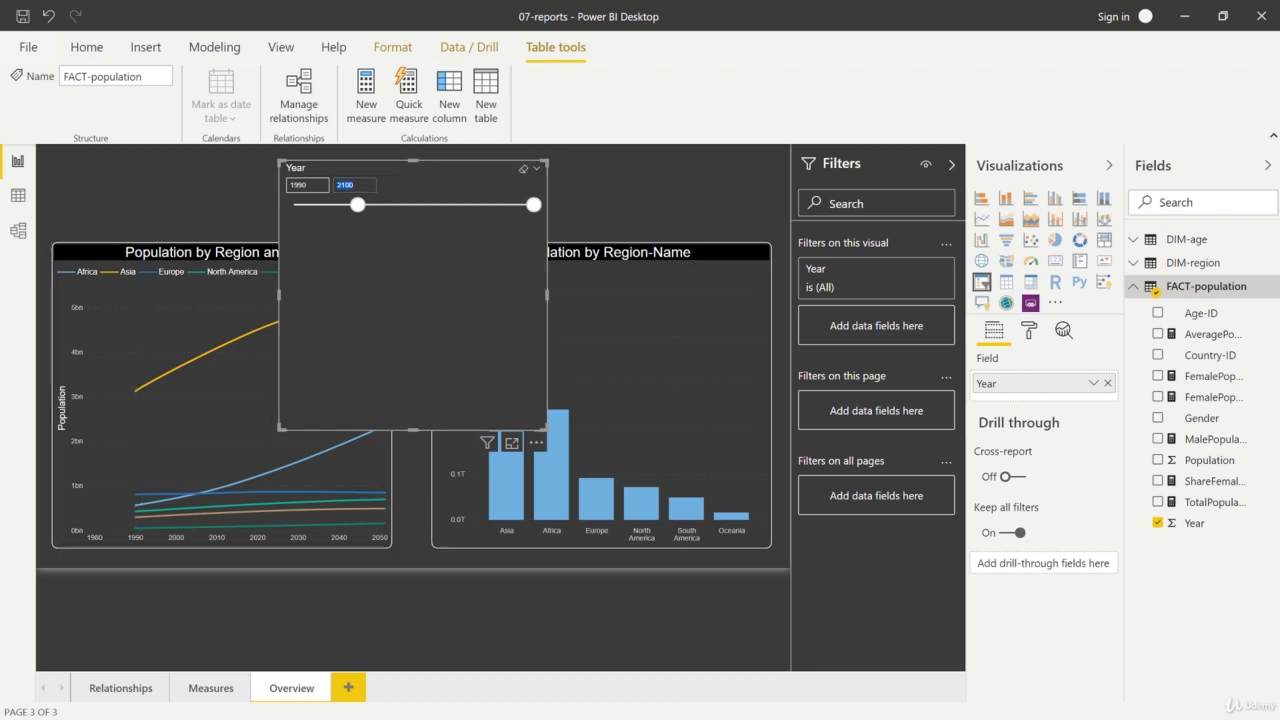
type("2050")
key("Return")
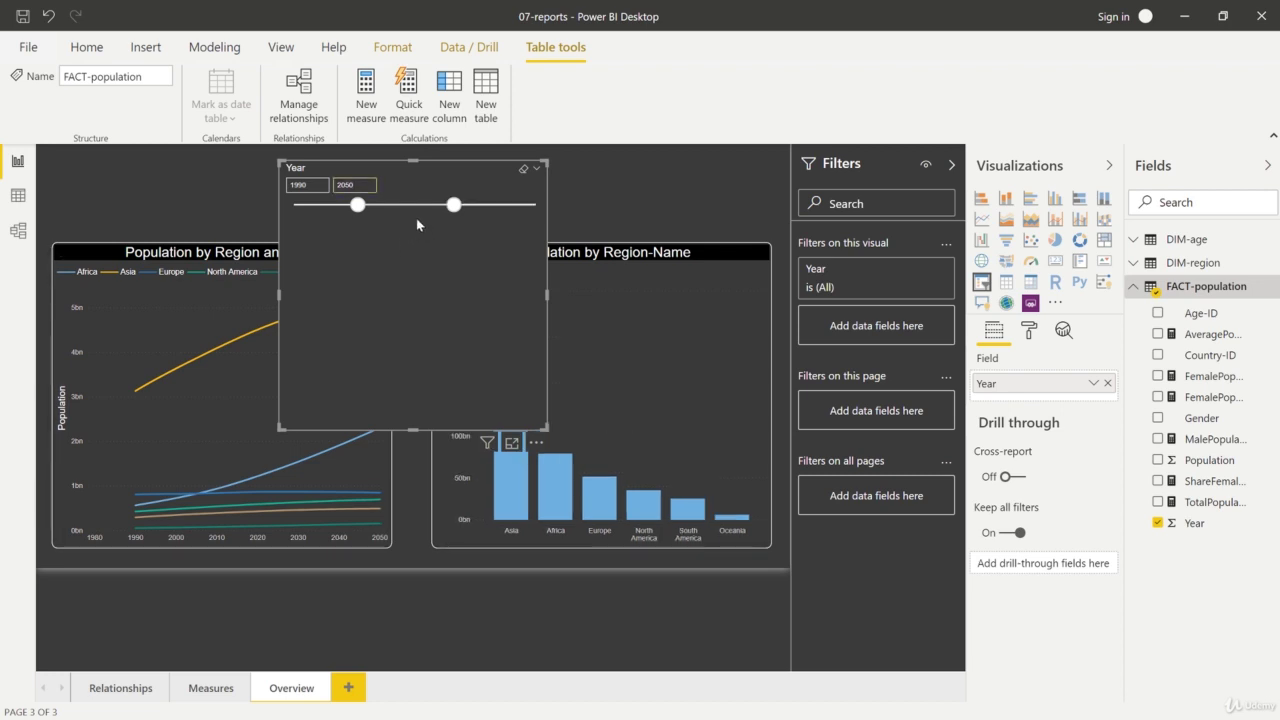
left_click_drag(454, 205, 481, 206)
left_click_drag(358, 206, 371, 206)
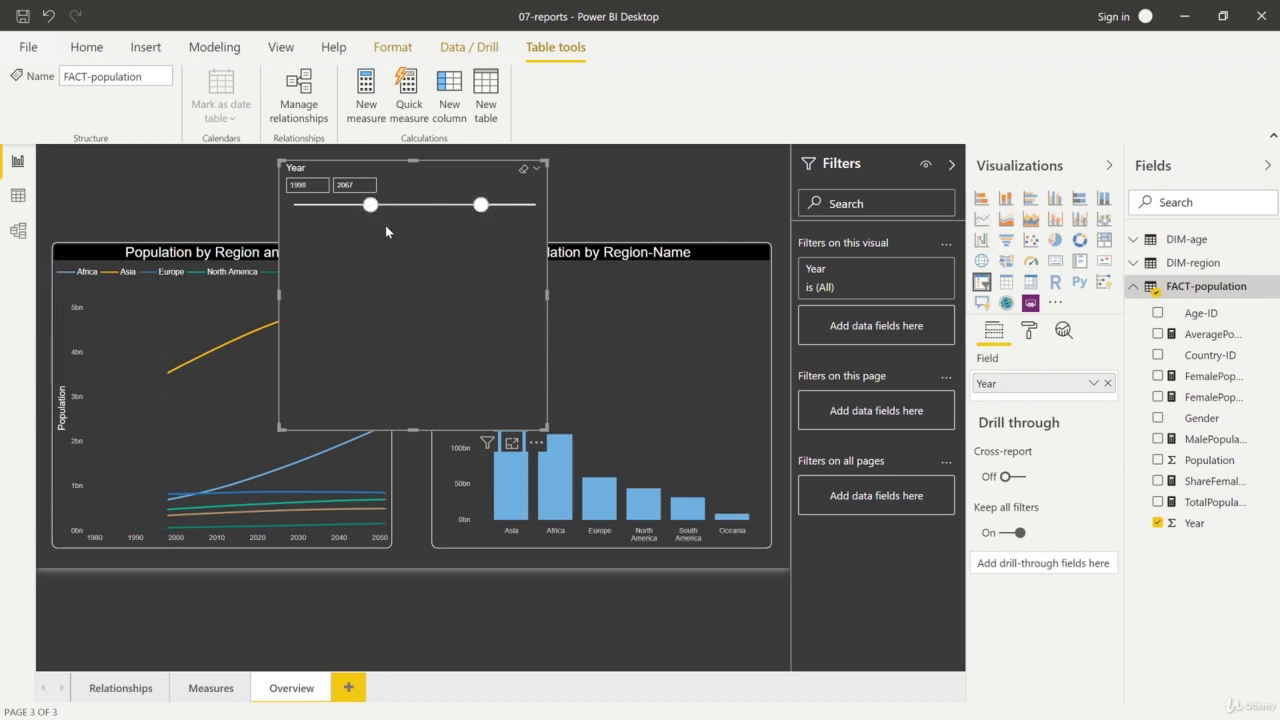
Display the Year slicer's interaction controls on the charts and hide them again
left_click(393, 50)
left_click(36, 100)
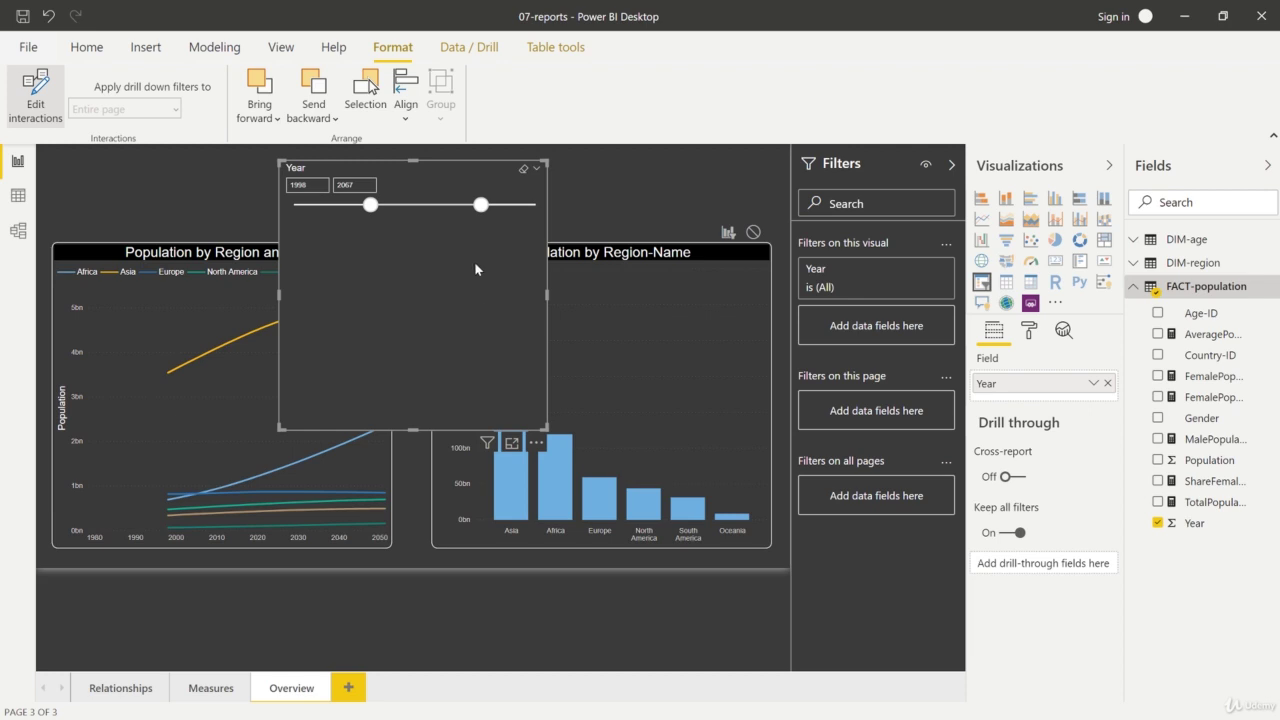
left_click(40, 102)
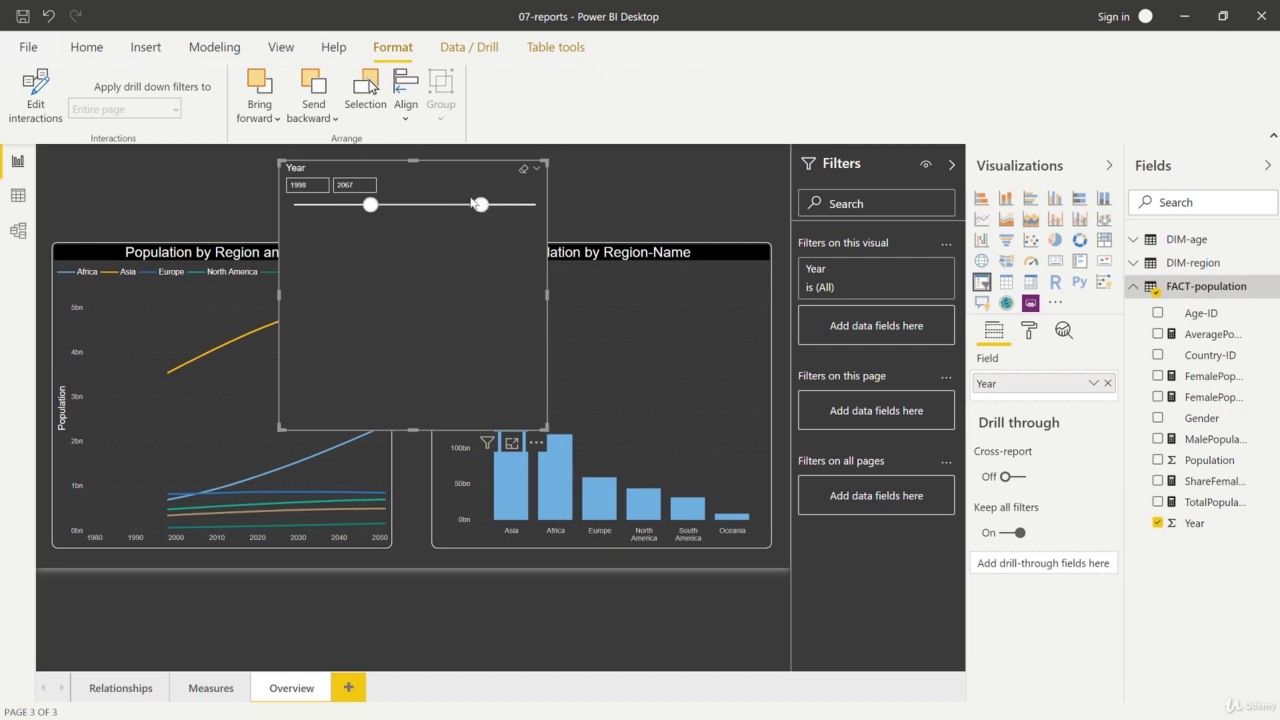
Try the List style on the Year slicer and filter the charts to 1960
left_click(537, 172)
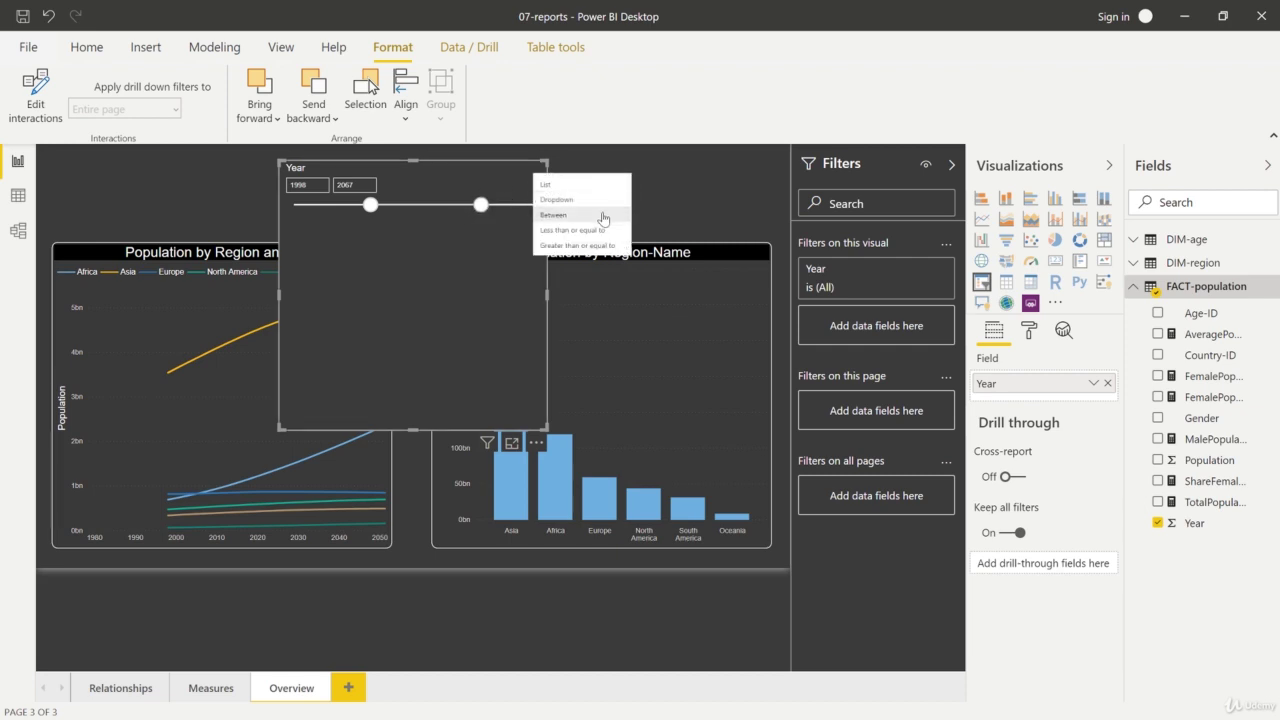
left_click(555, 188)
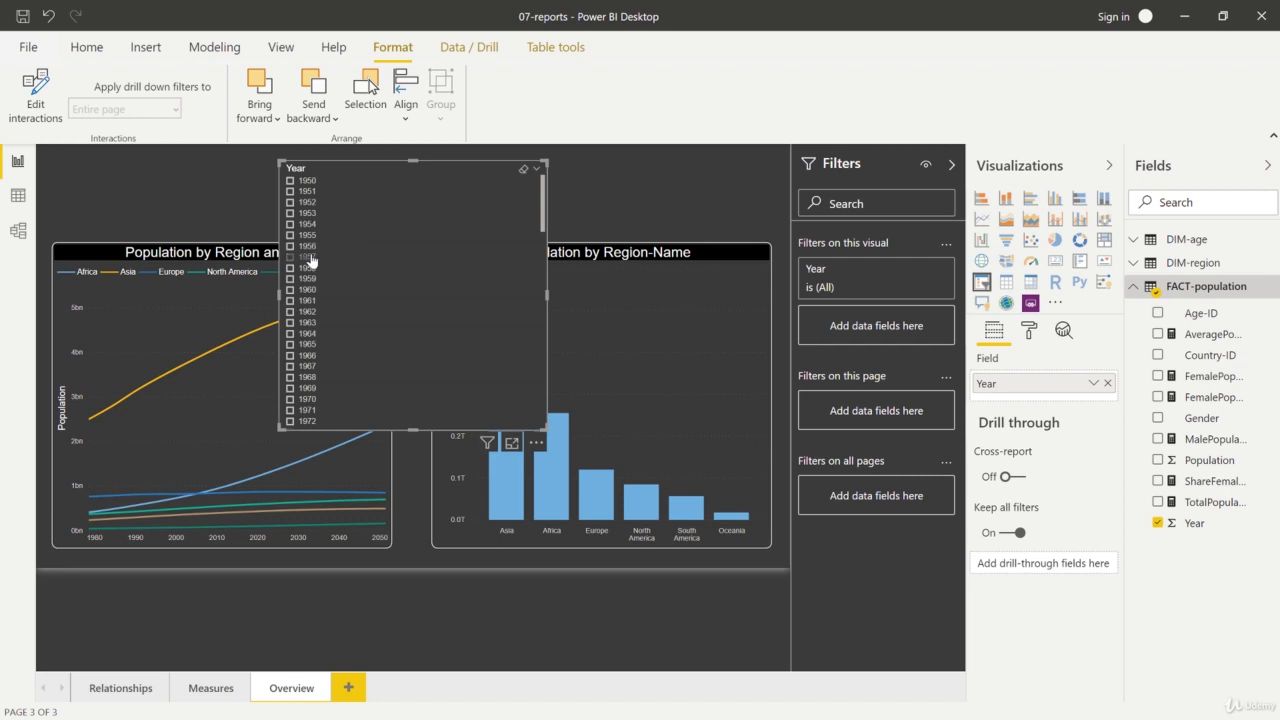
left_click(305, 290)
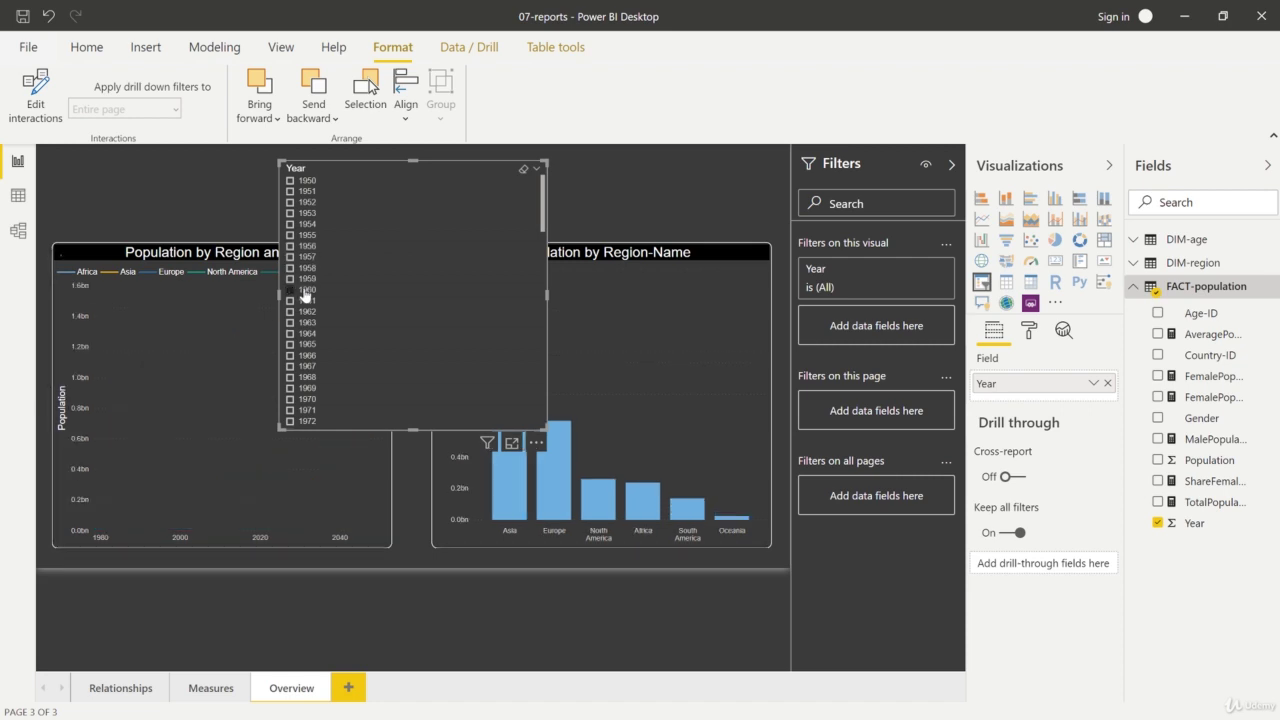
Try the Dropdown style on the Year slicer, expanding and collapsing its list of years
left_click(538, 170)
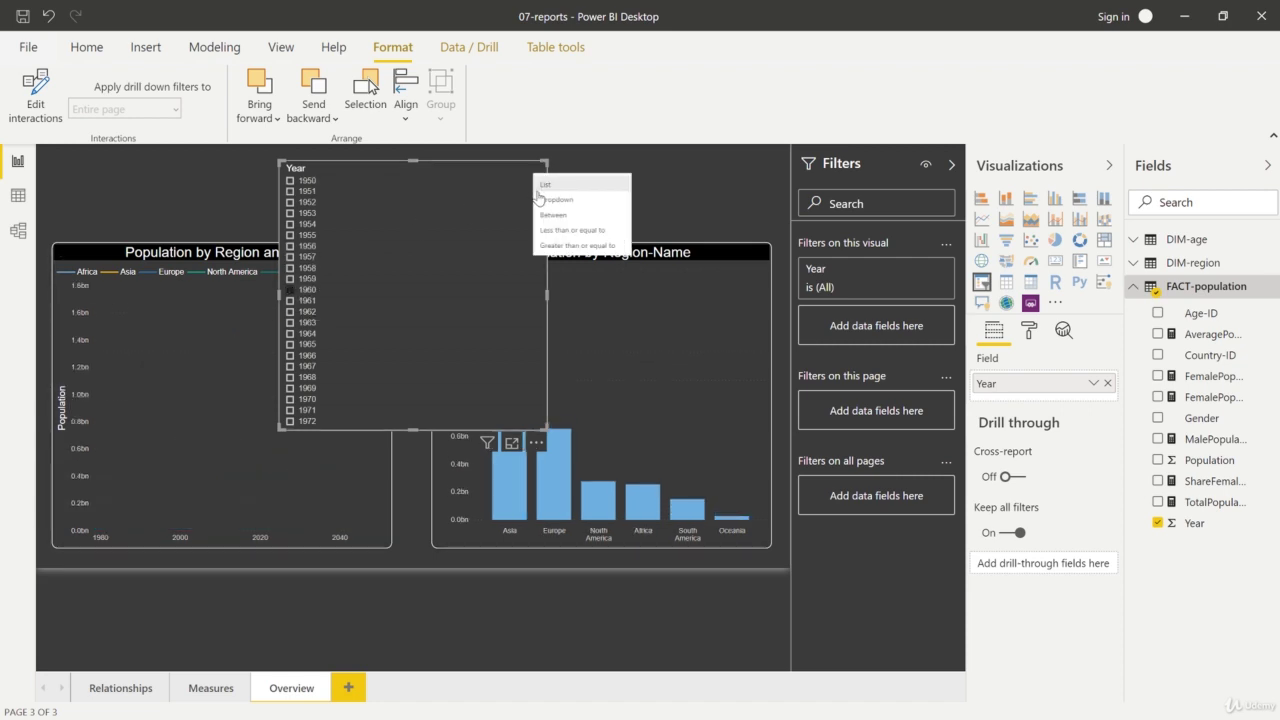
left_click(539, 200)
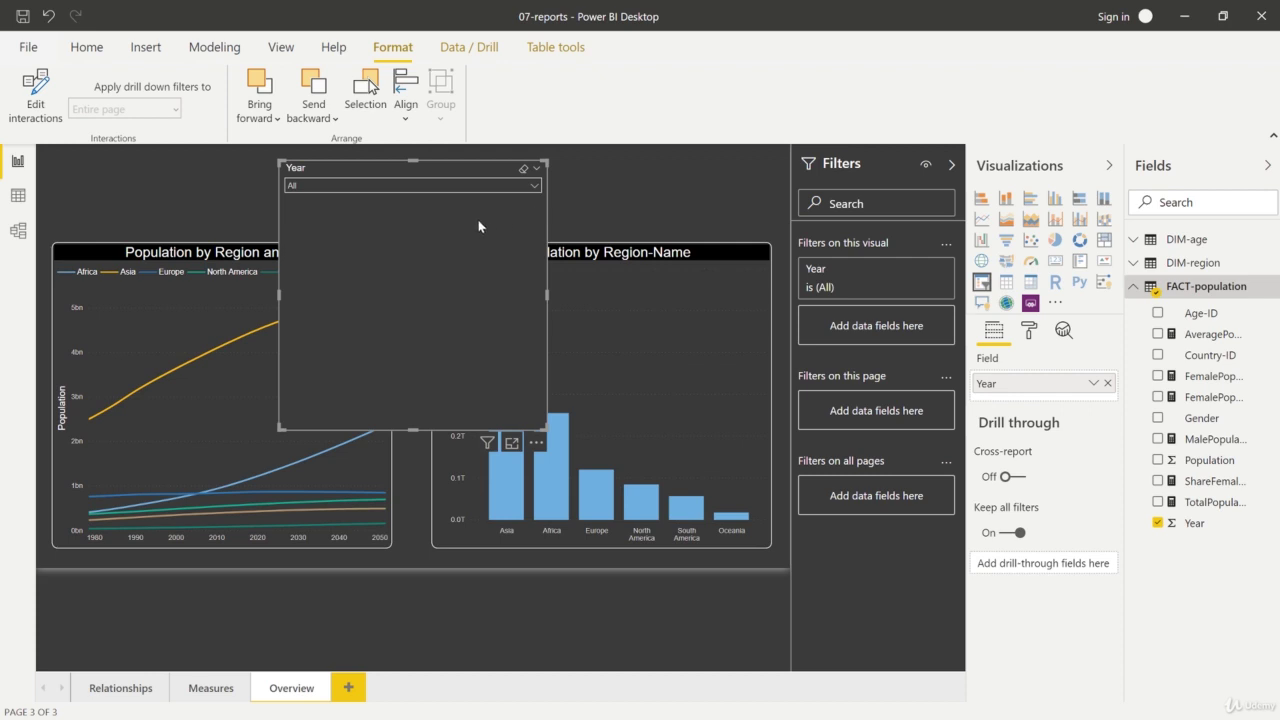
left_click(464, 186)
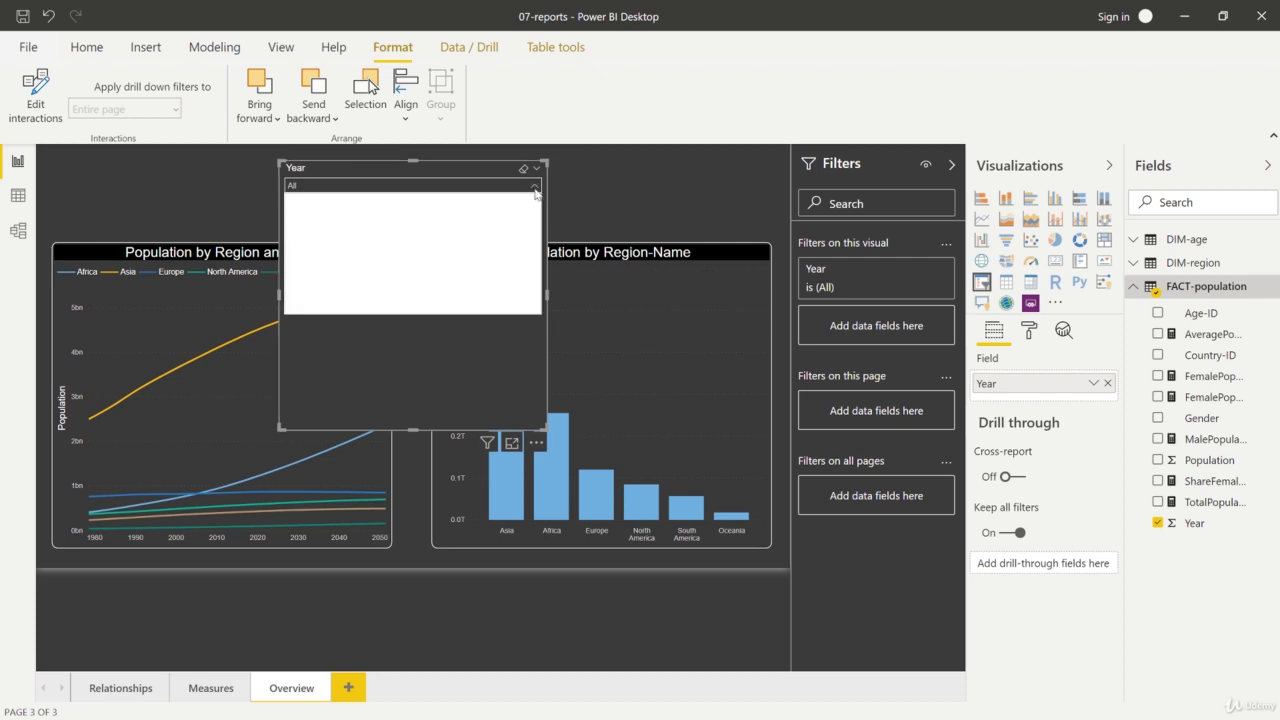
left_click(464, 187)
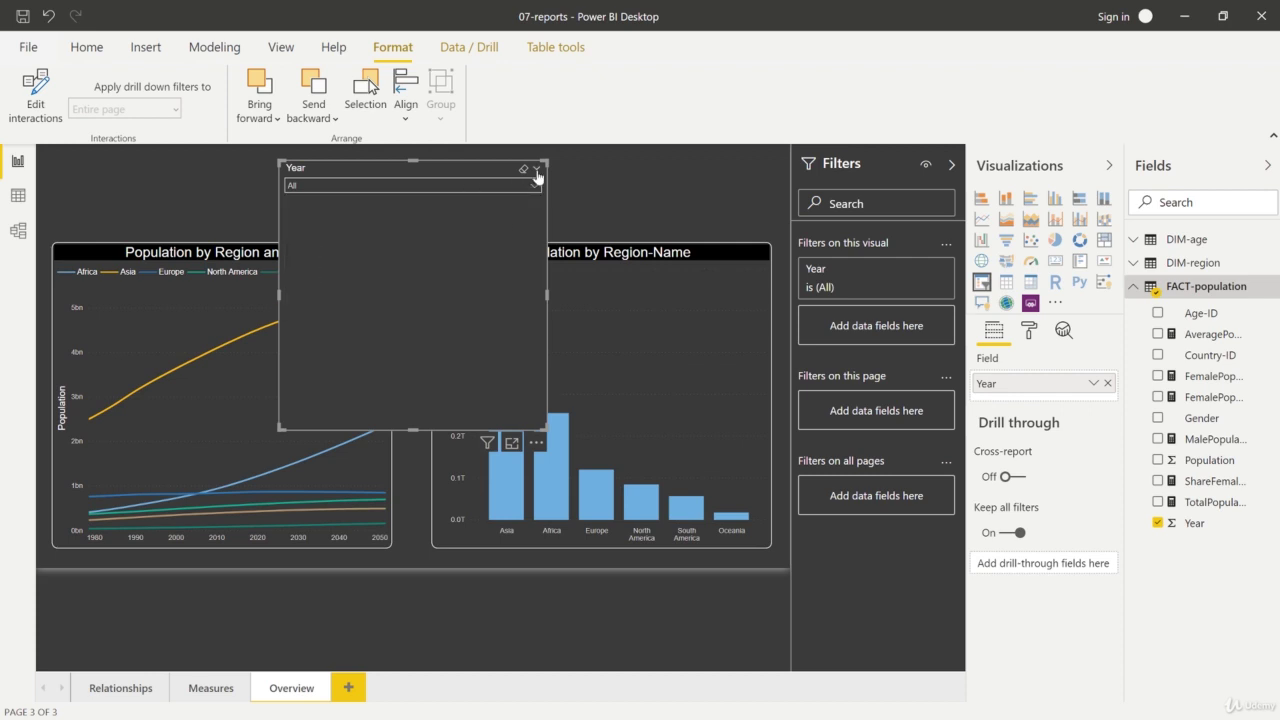
Try the Less than or equal to style on the Year slicer with an upper limit of 2084
left_click(538, 170)
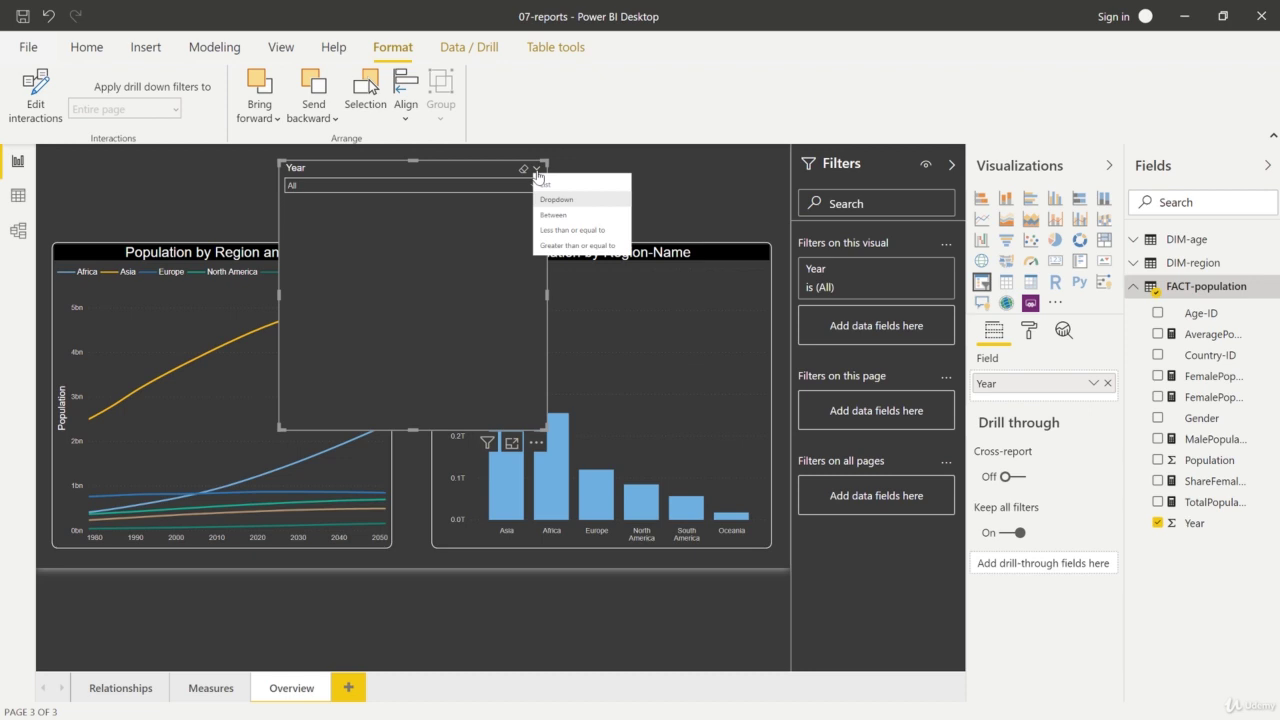
left_click(550, 232)
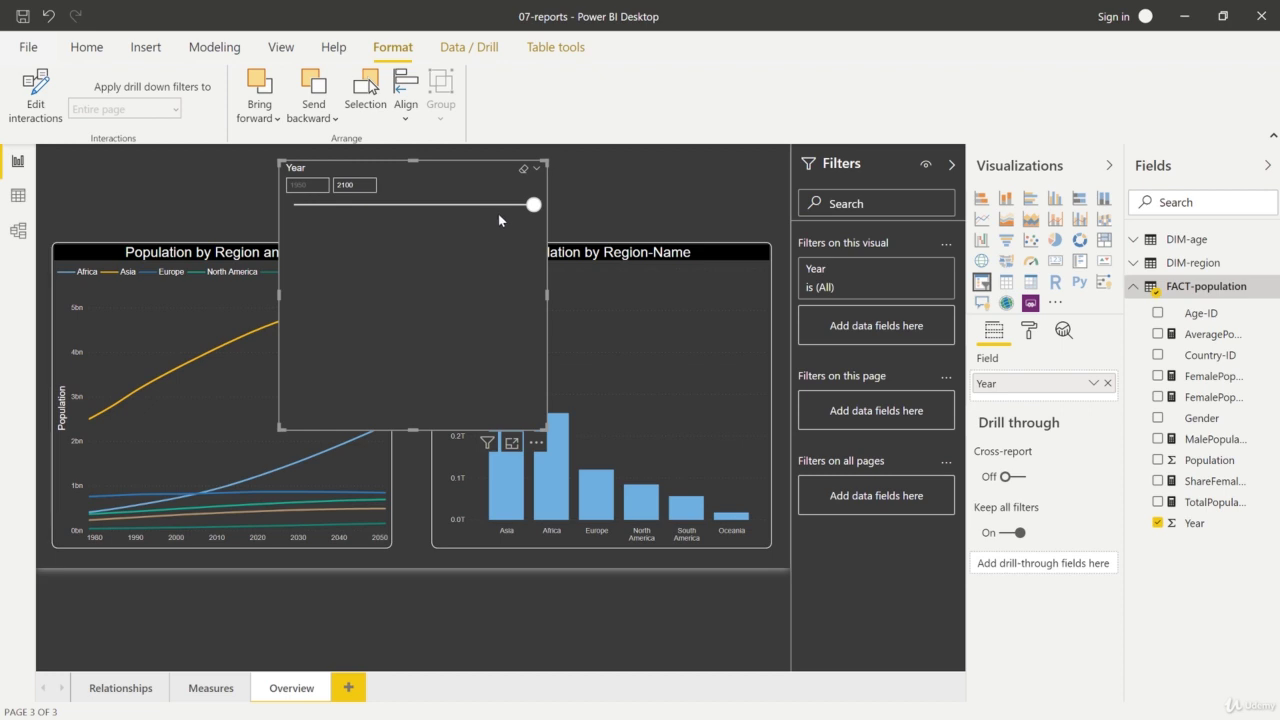
left_click_drag(532, 205, 508, 206)
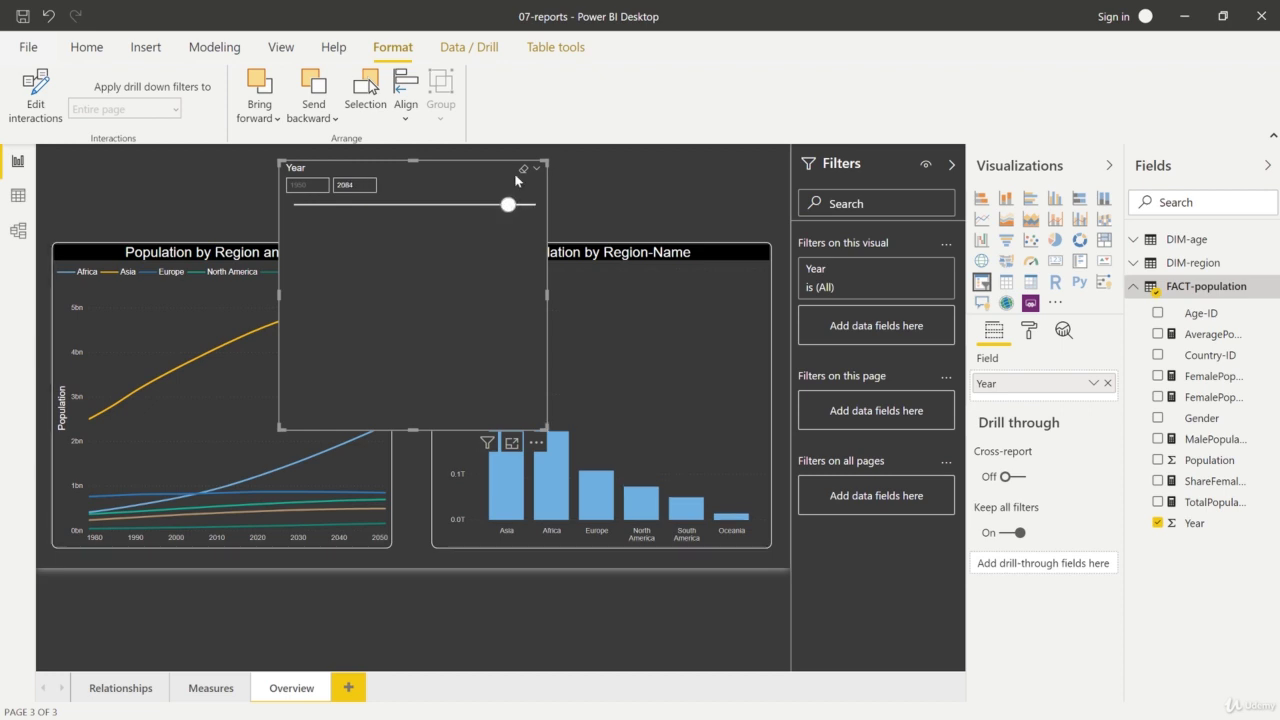
Try the Greater than or equal to style on the Year slicer with a lower limit of 2062
left_click(537, 168)
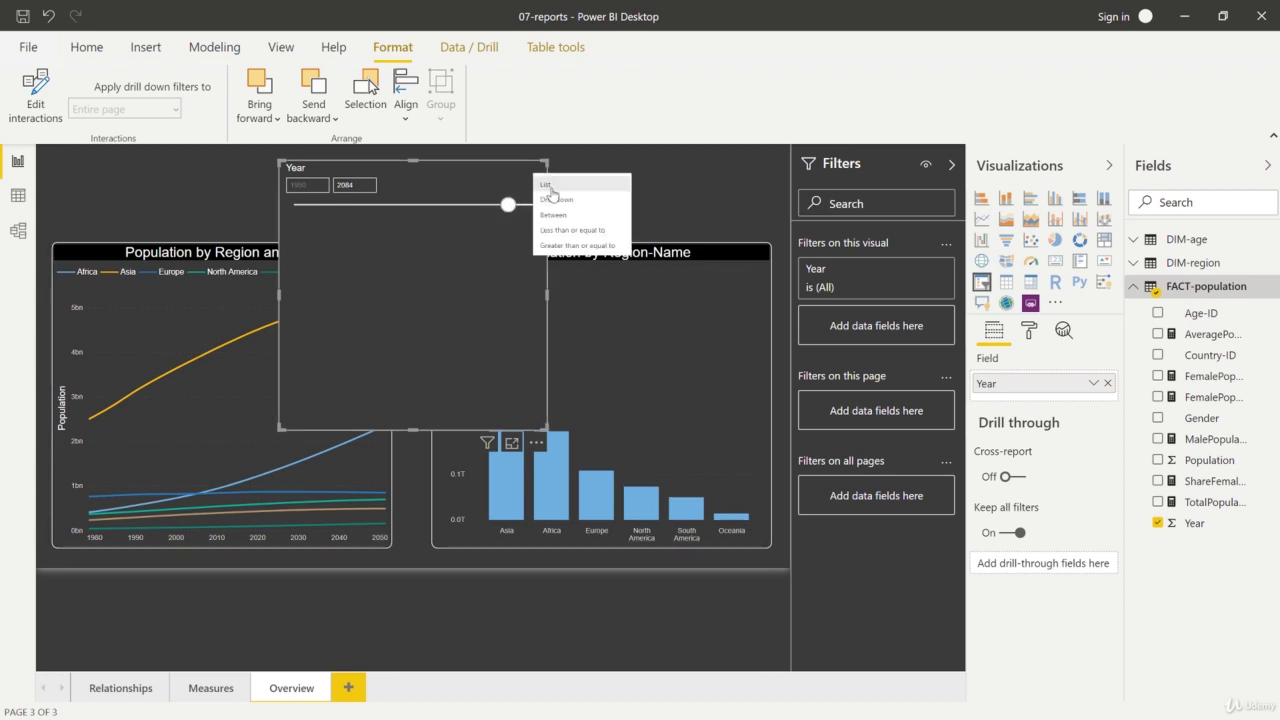
left_click(560, 246)
left_click_drag(506, 205, 465, 210)
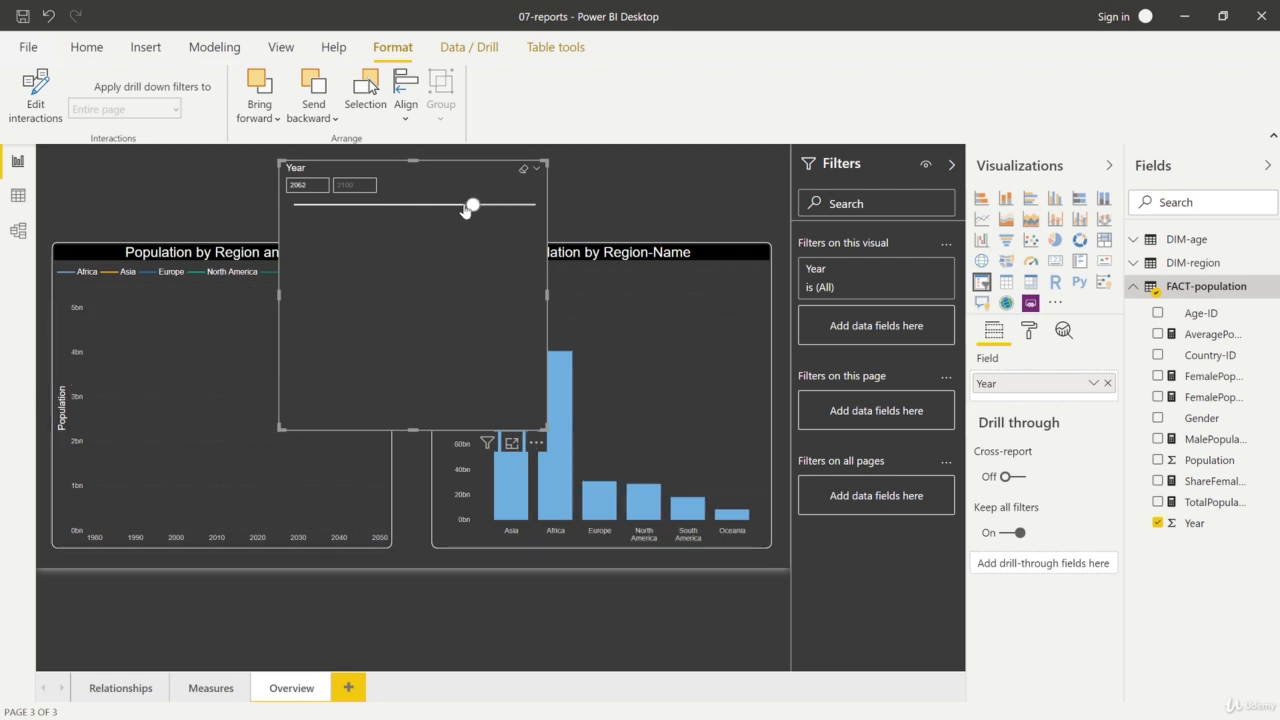
Switch the Year slicer to the List style and set its orientation to Horizontal
left_click(536, 172)
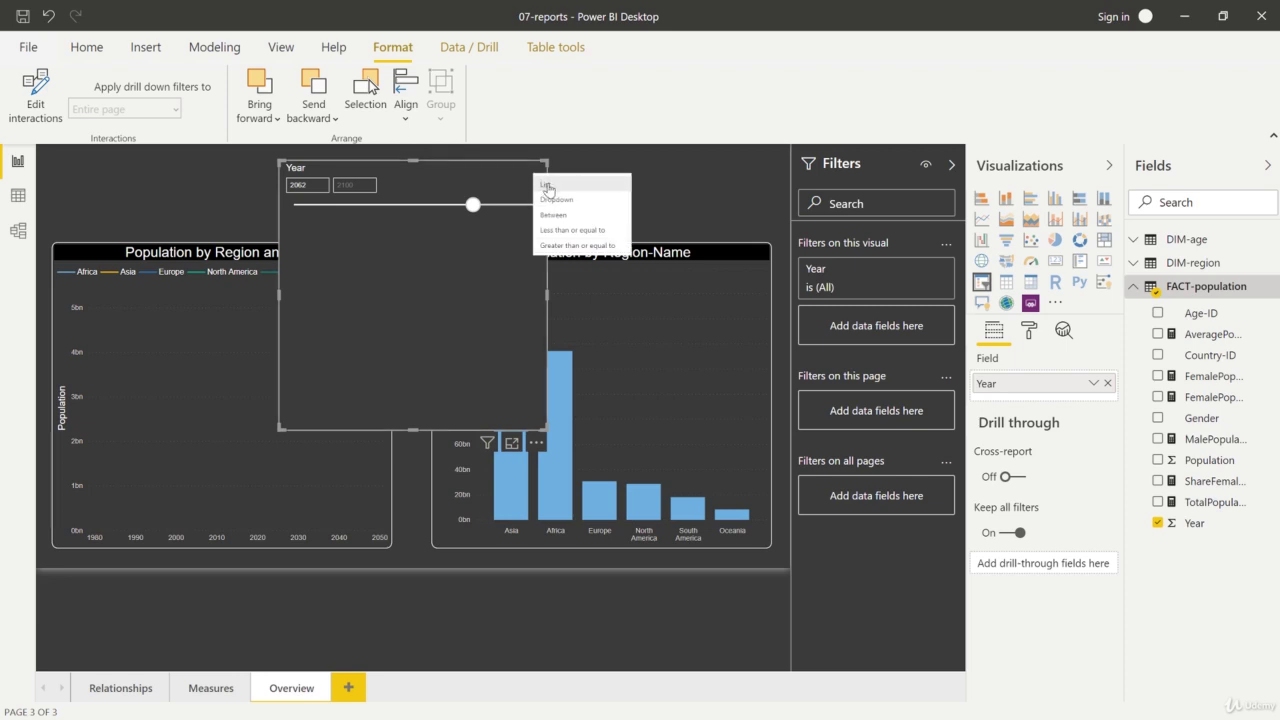
left_click(546, 185)
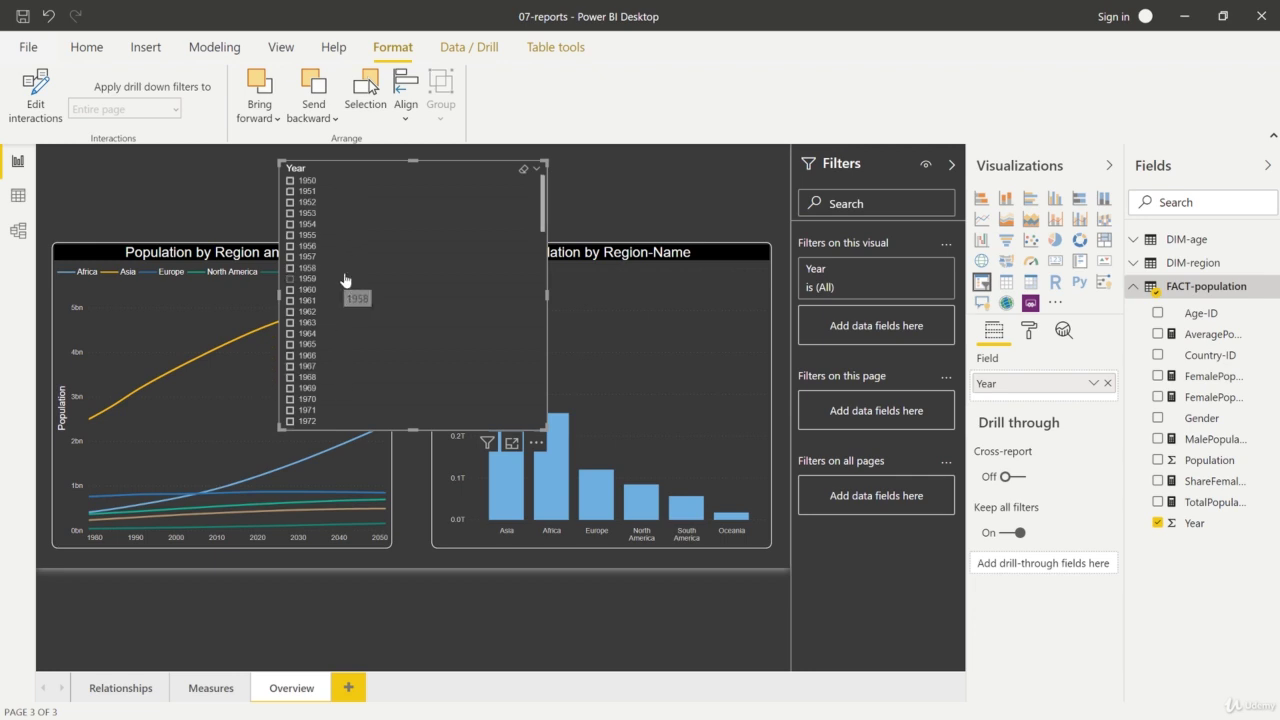
left_click(1027, 331)
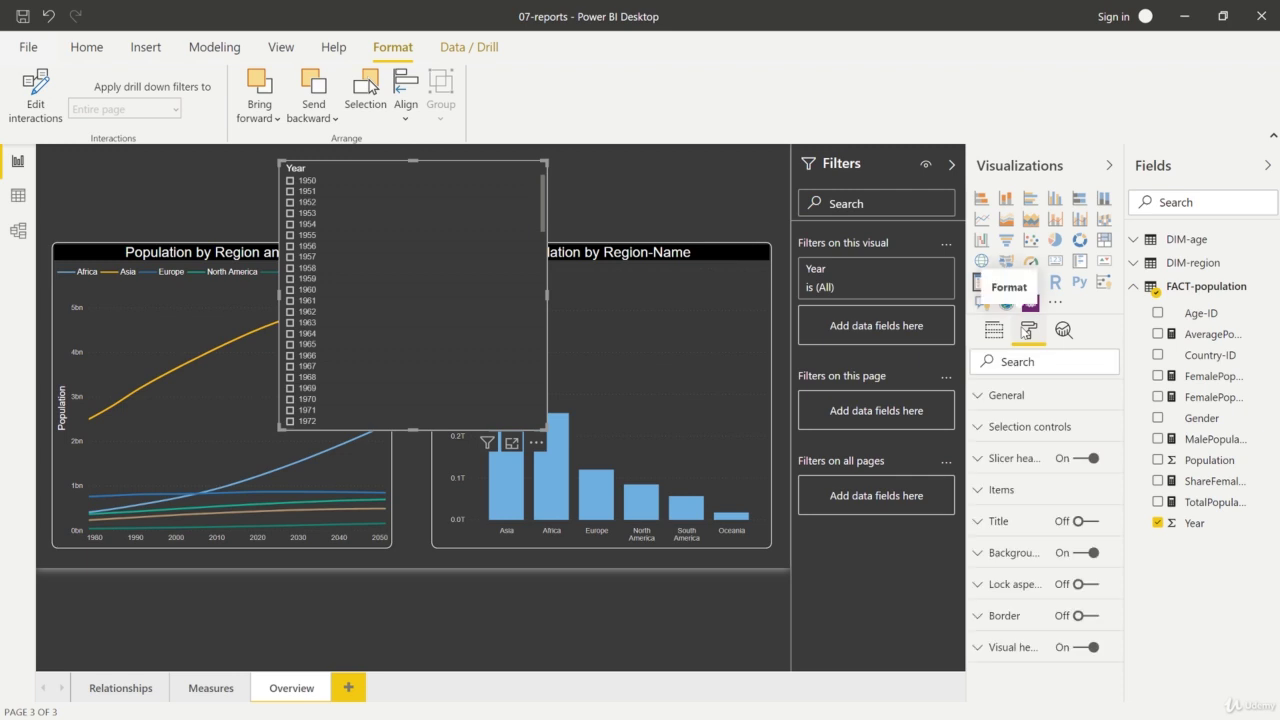
left_click(1010, 395)
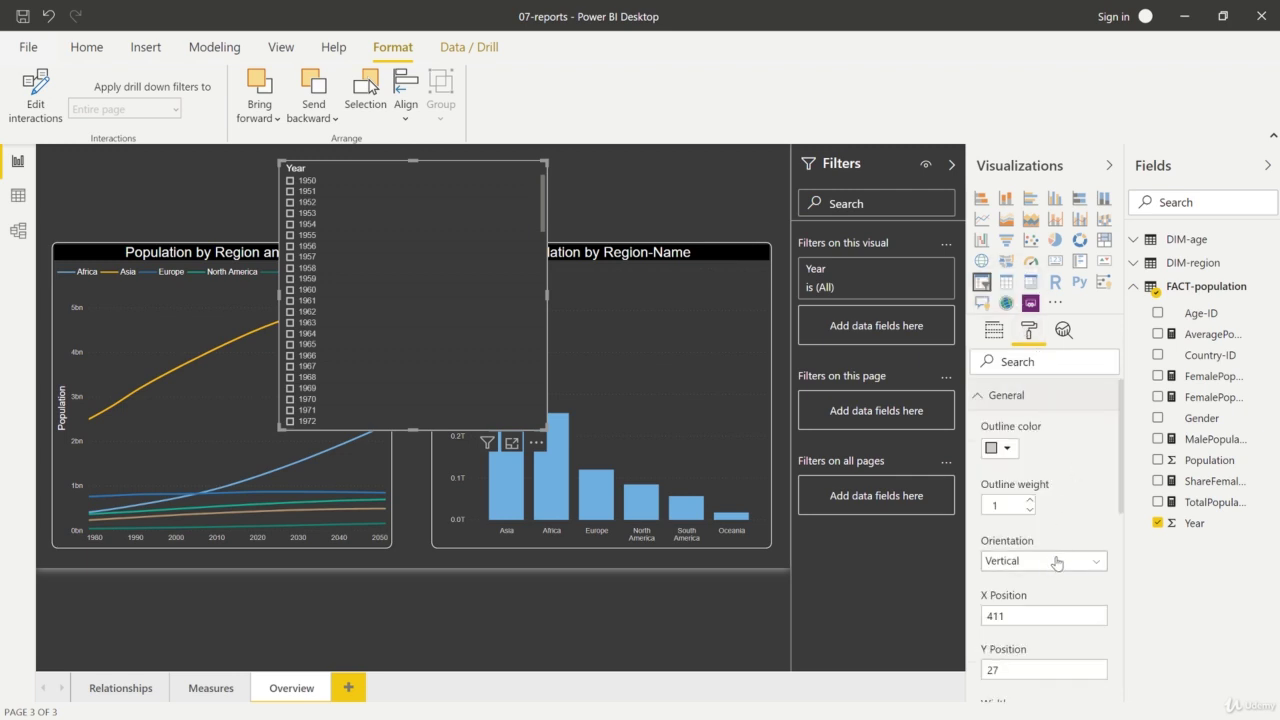
left_click(1100, 561)
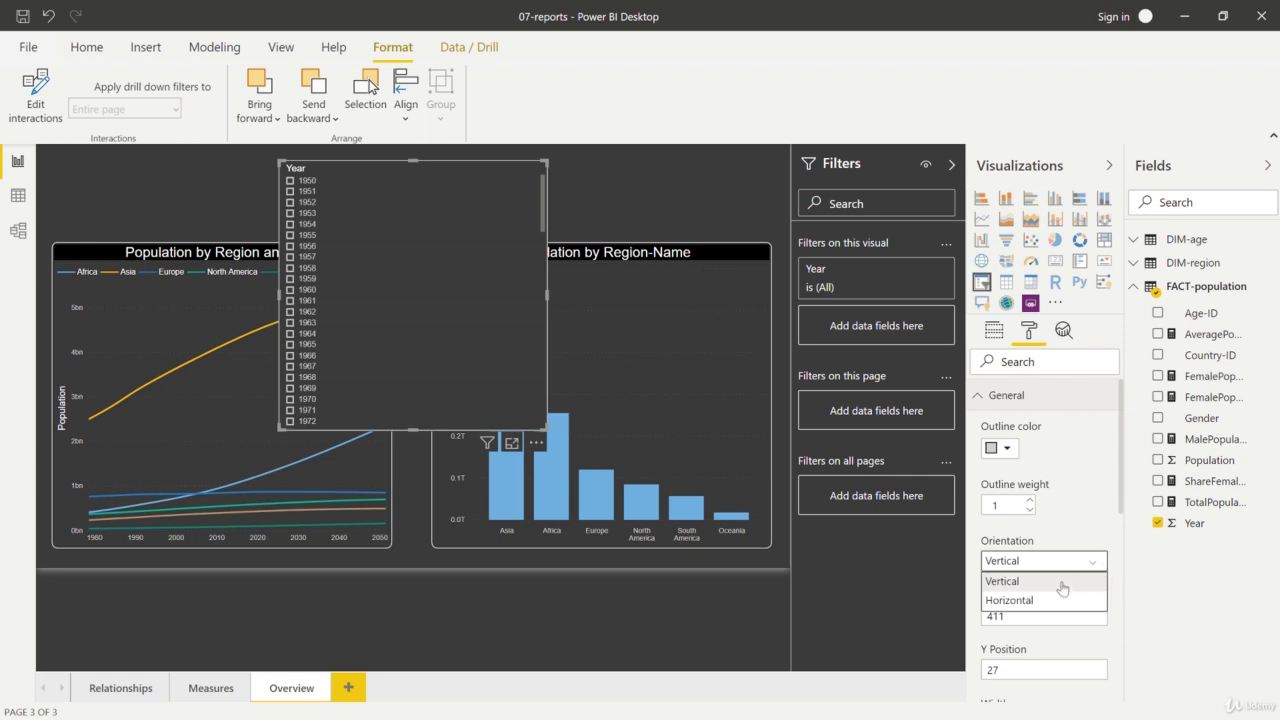
left_click(1025, 602)
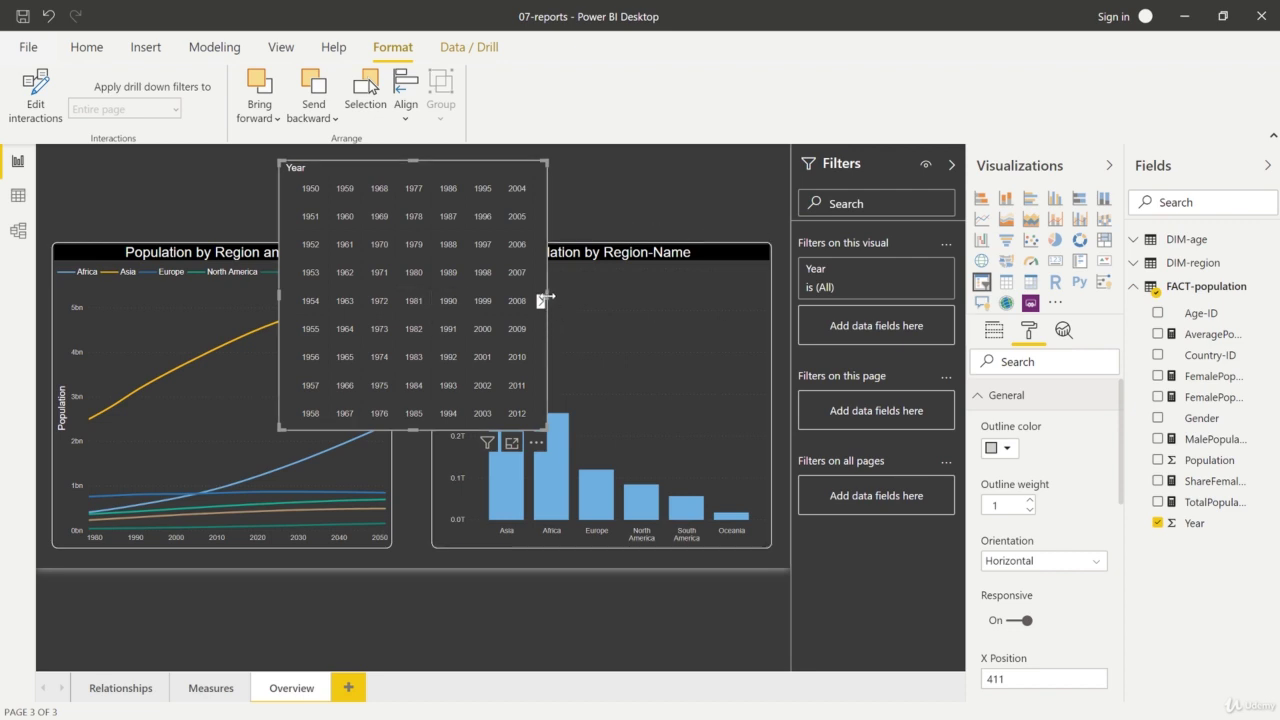
Resize the Year slicer to span both charts' width in the strip above them, and turn off its slicer header
left_click_drag(546, 298, 753, 300)
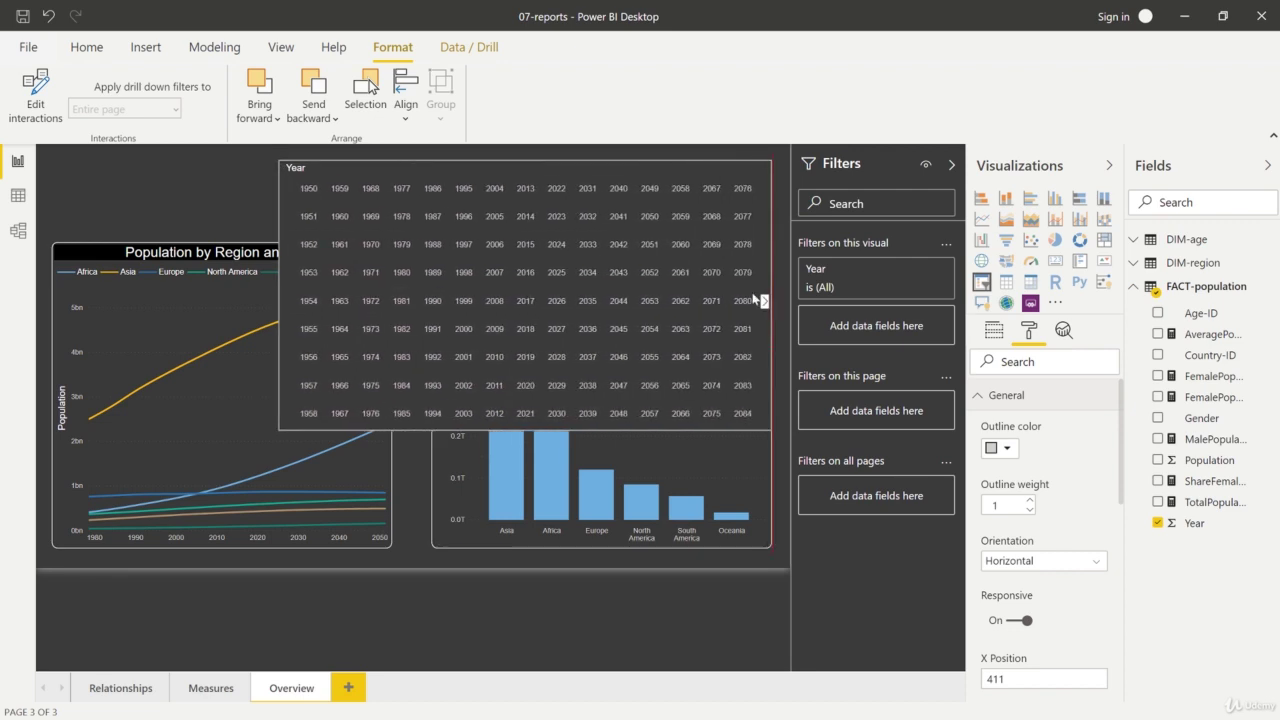
left_click_drag(279, 291, 52, 296)
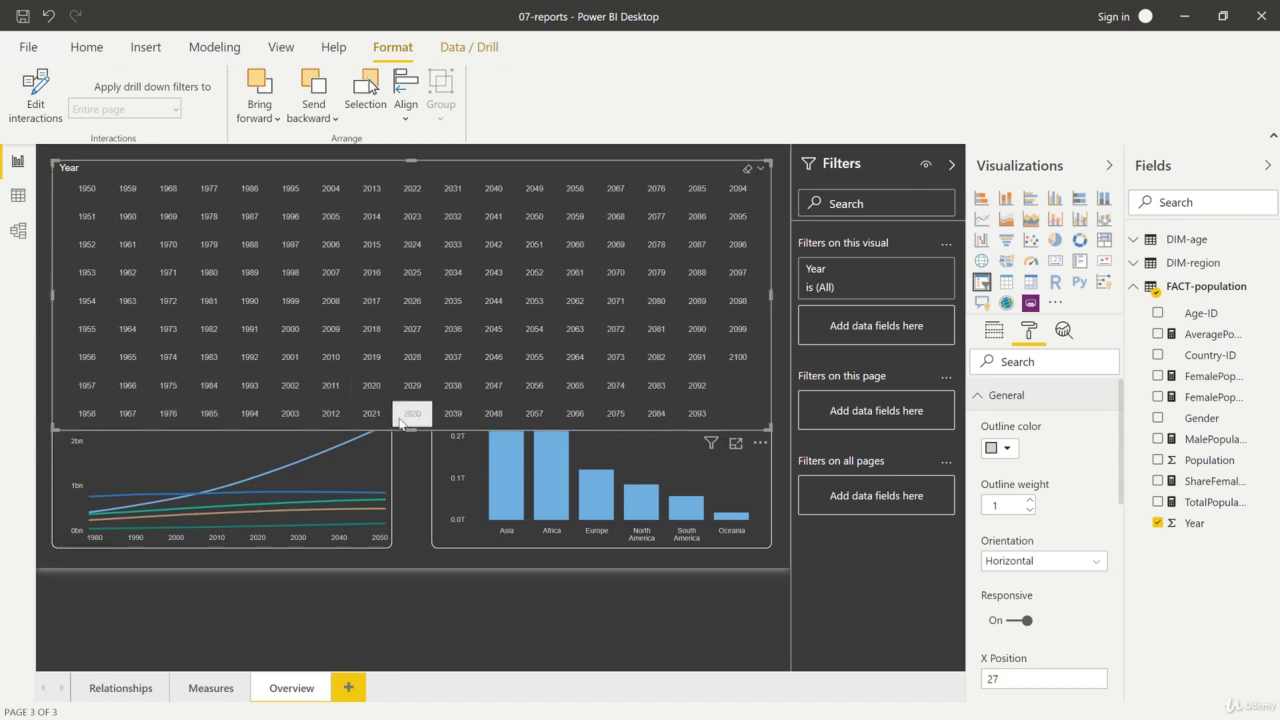
left_click_drag(409, 414, 434, 236)
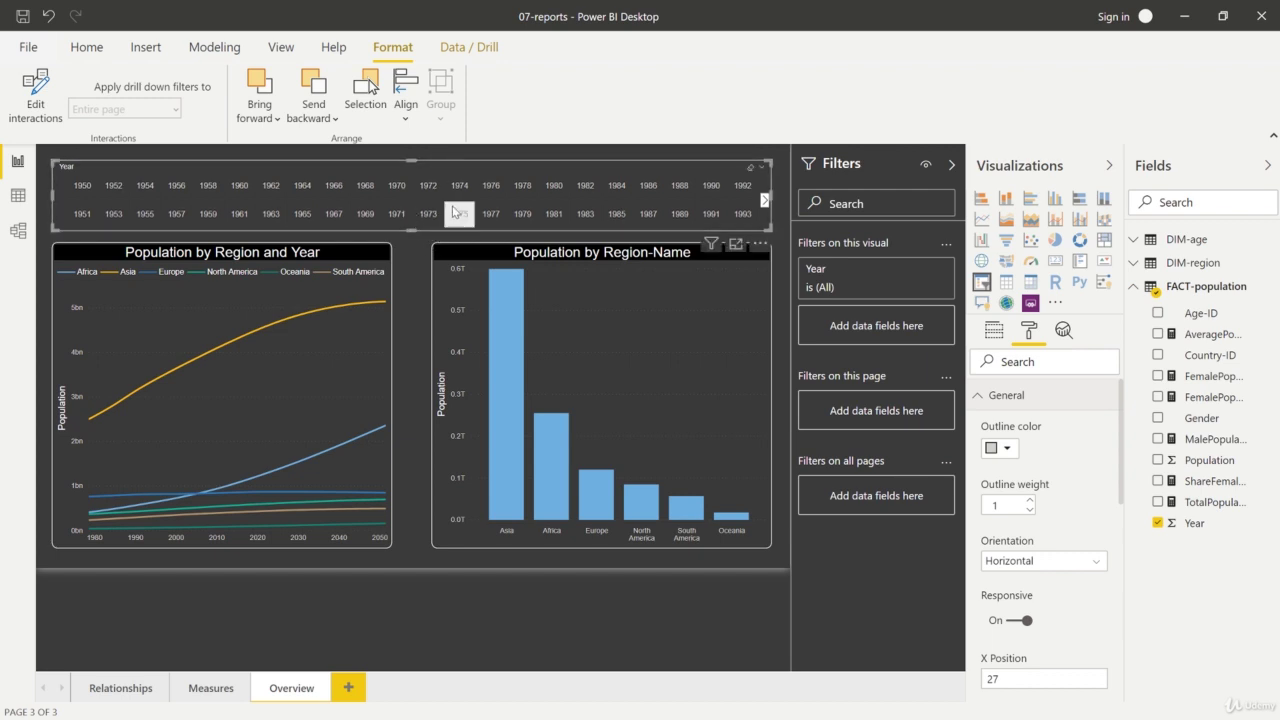
left_click(1018, 396)
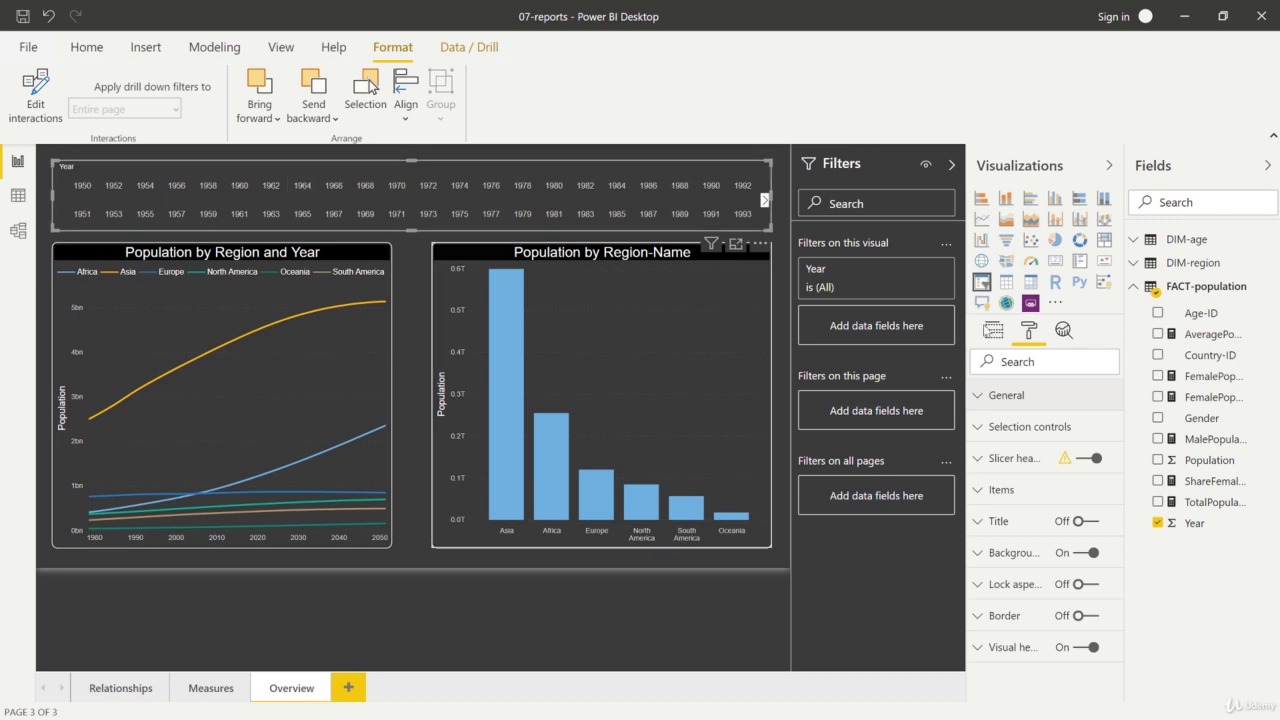
left_click(1087, 461)
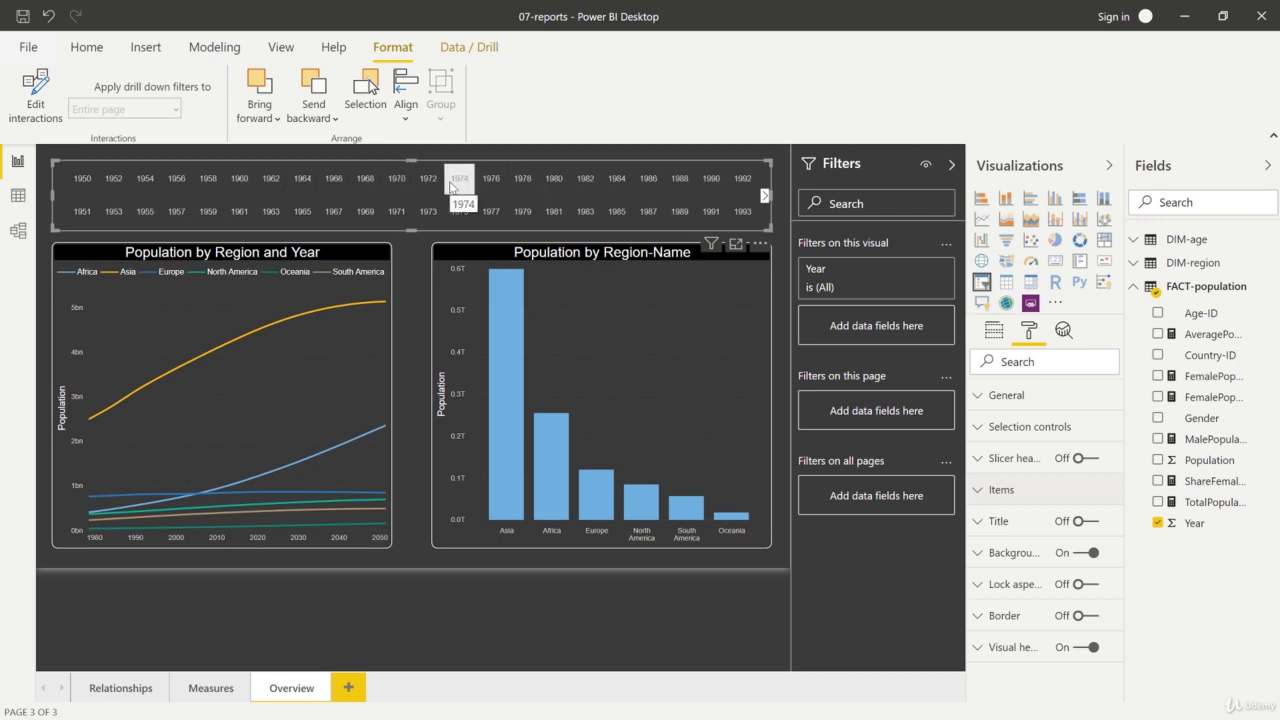
Set the font color of the Year slicer's items to white
left_click(1000, 493)
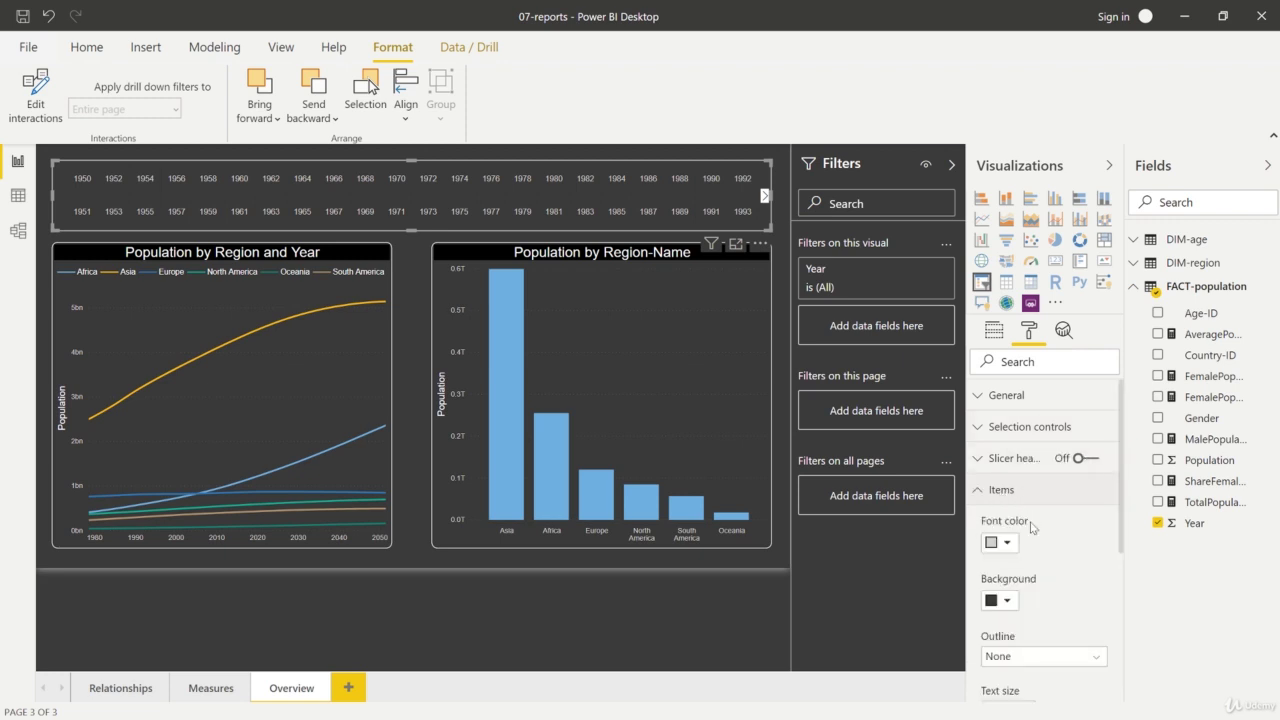
left_click(1007, 543)
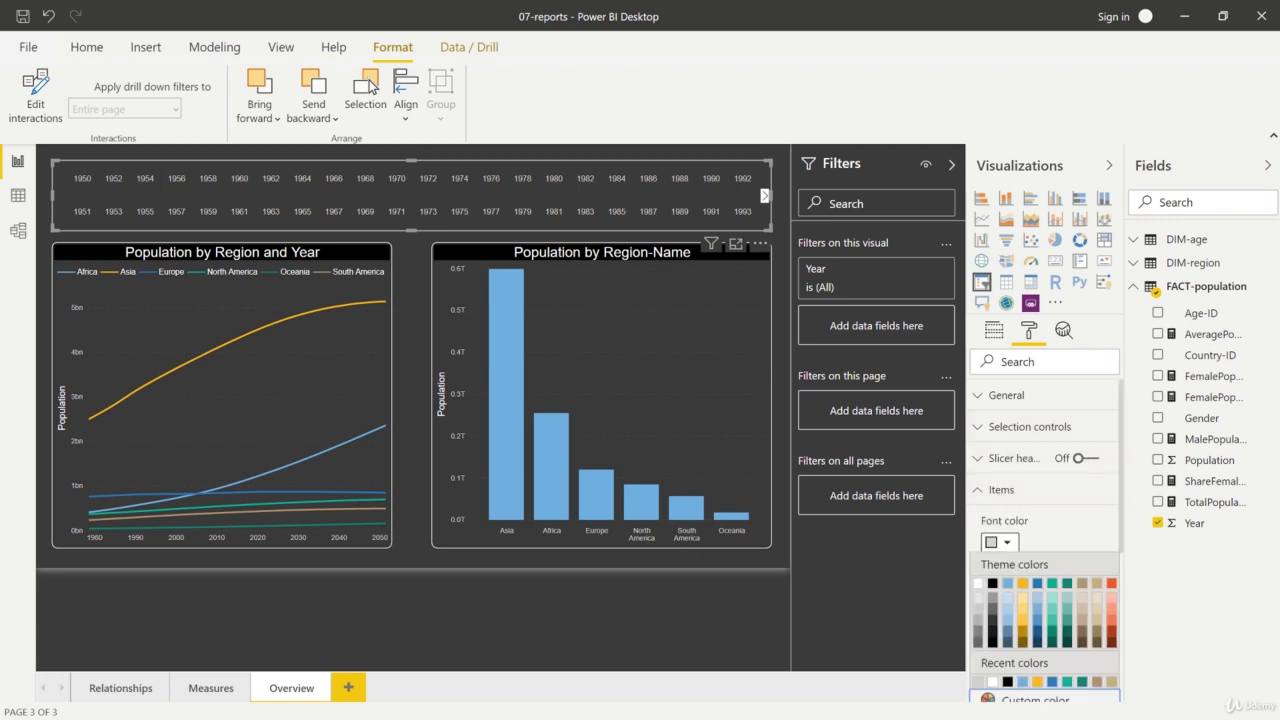
left_click(979, 583)
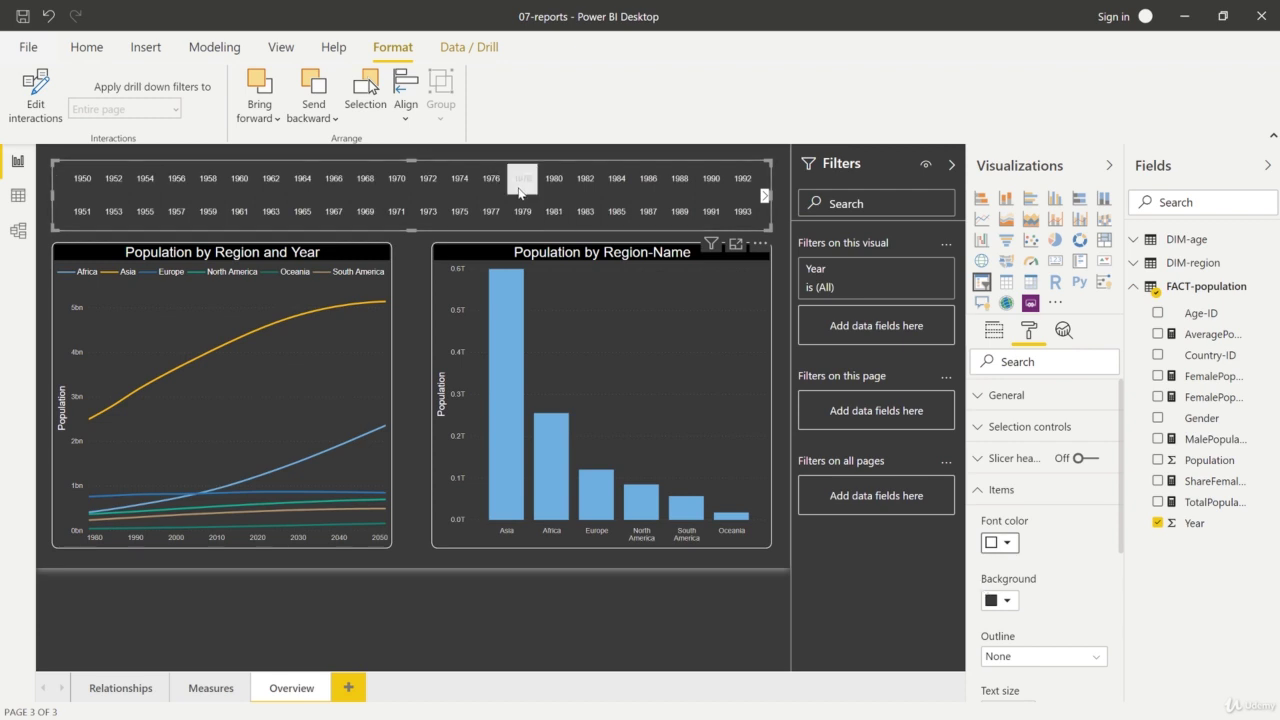
Try a black background for the Year slicer's items and check it with 1981 selected
scroll(1040, 508, "down", 2)
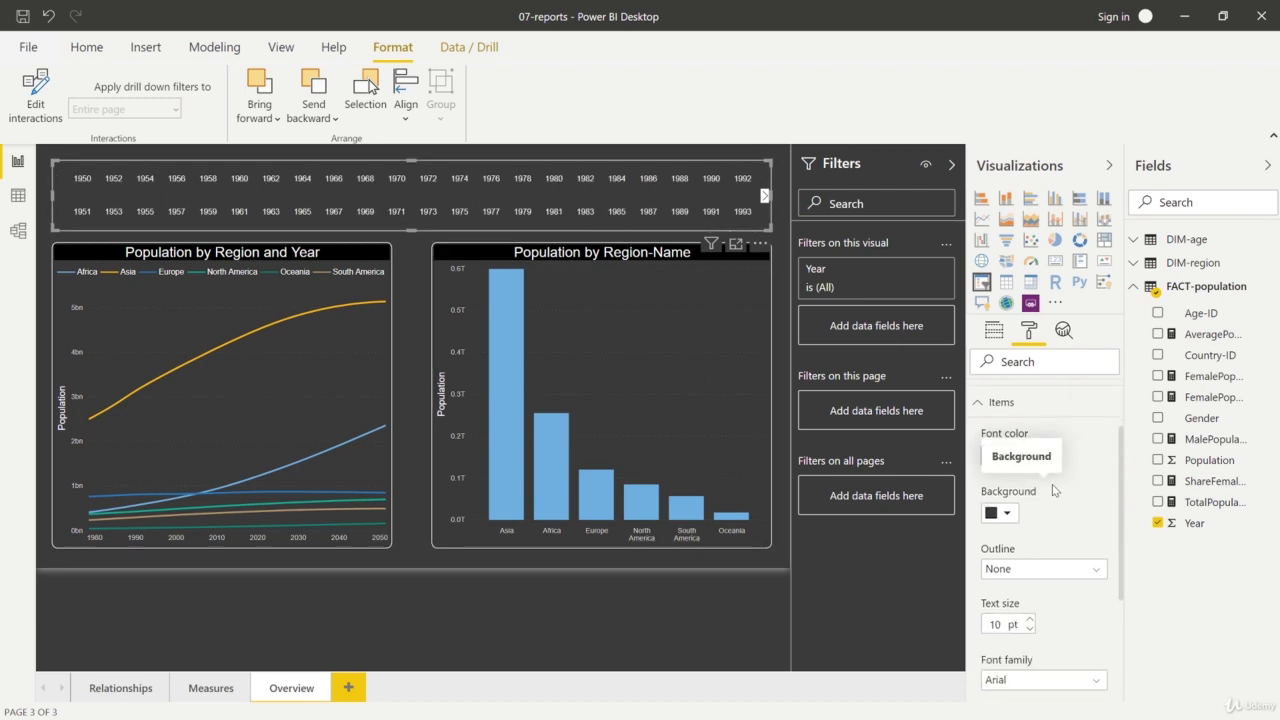
left_click(553, 211)
left_click(585, 211)
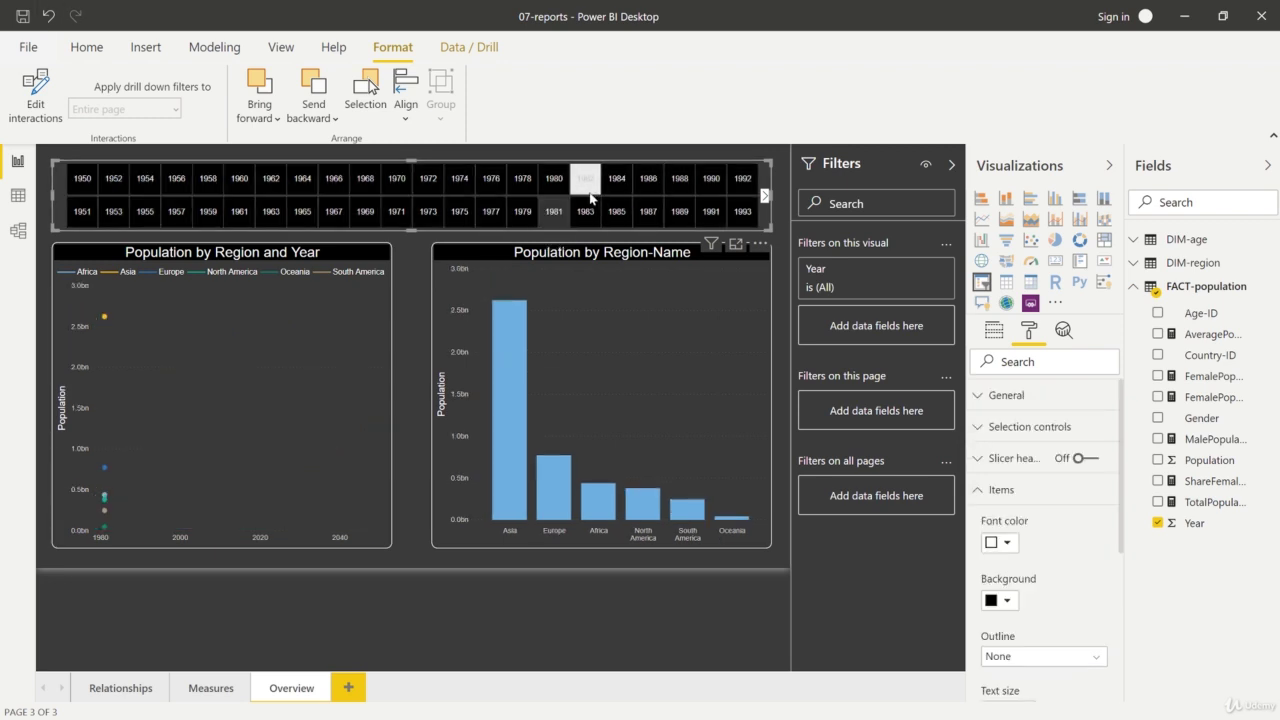
Set the background of the Year slicer's items to a medium gray and test the slicer by selecting 1983
left_click(1008, 600)
left_click(979, 470)
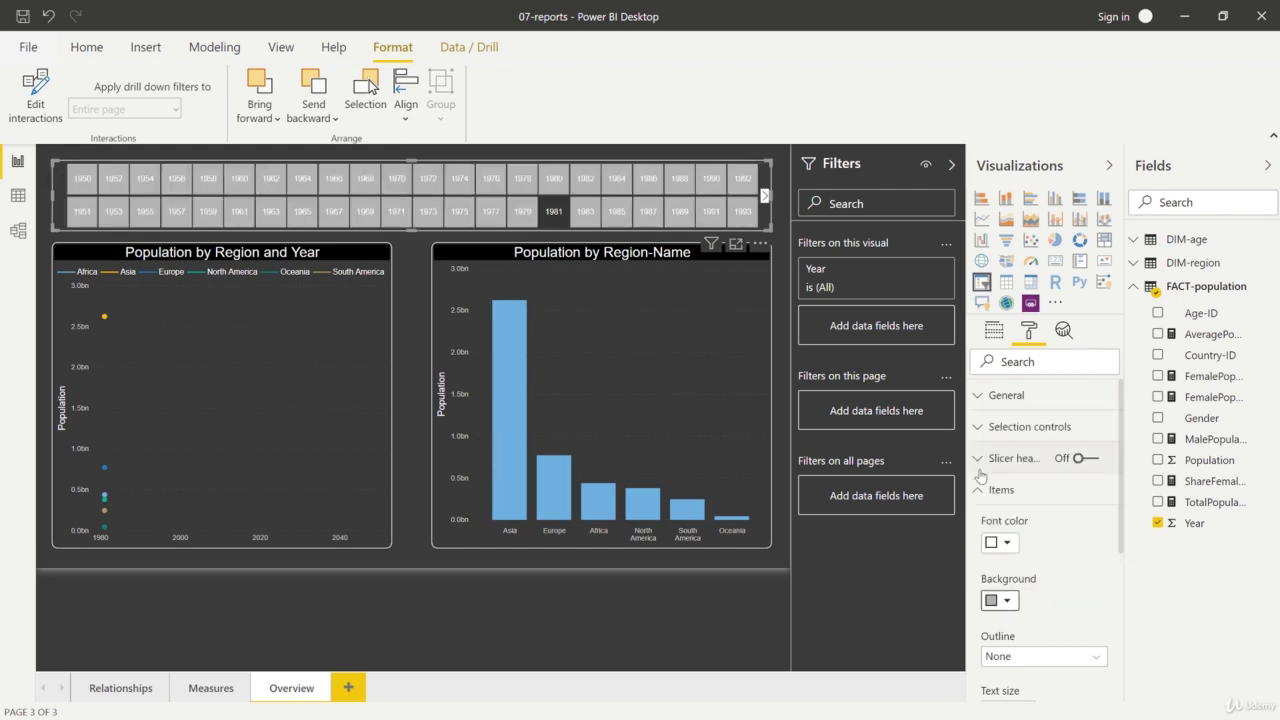
left_click(1008, 600)
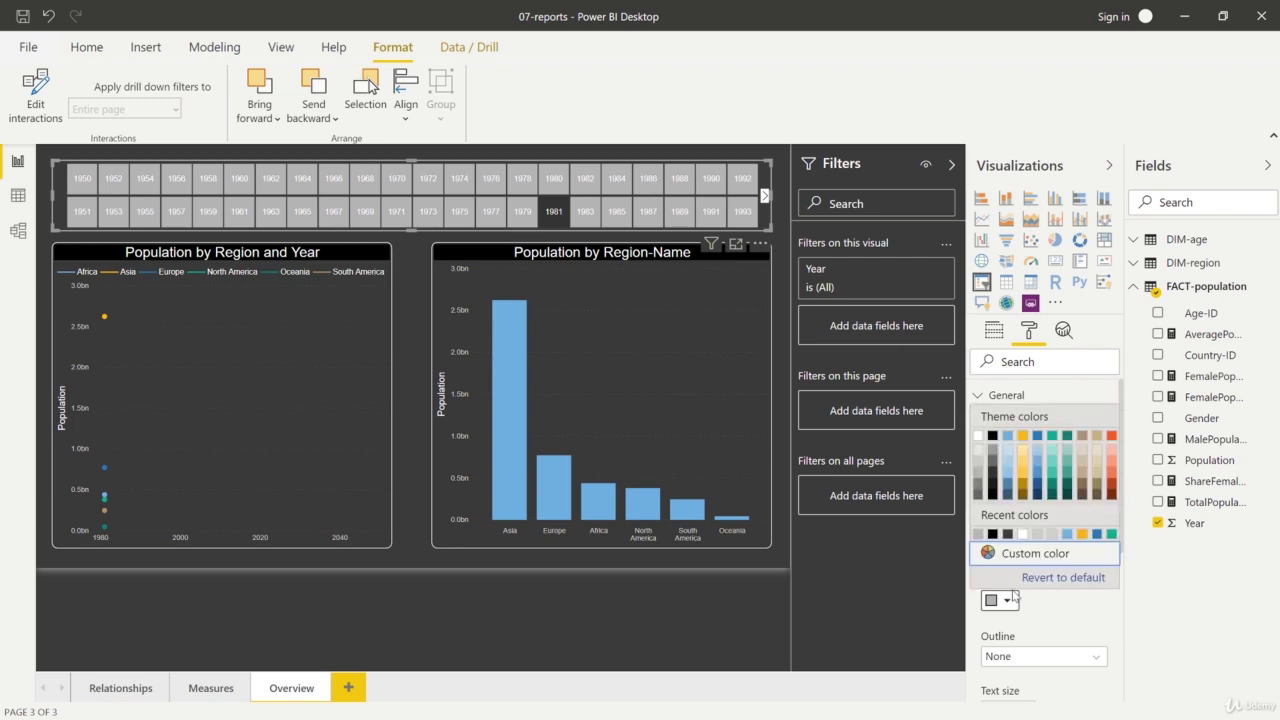
left_click(980, 488)
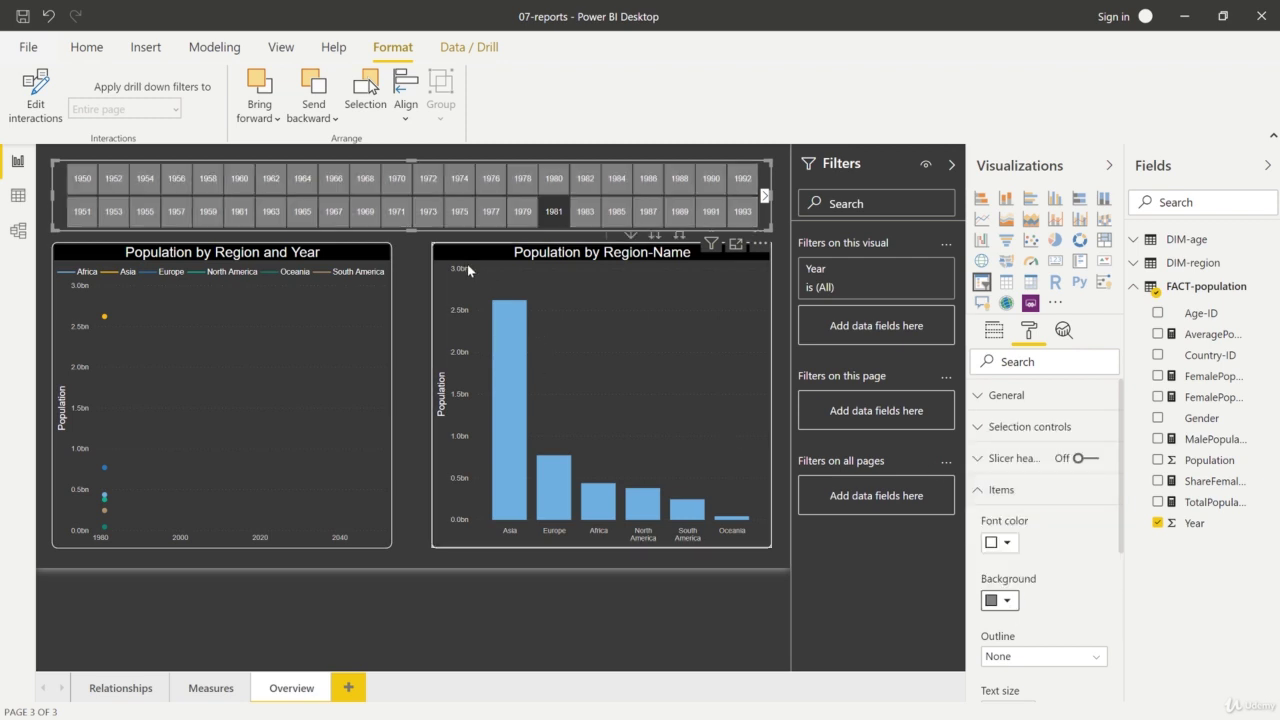
left_click(417, 240)
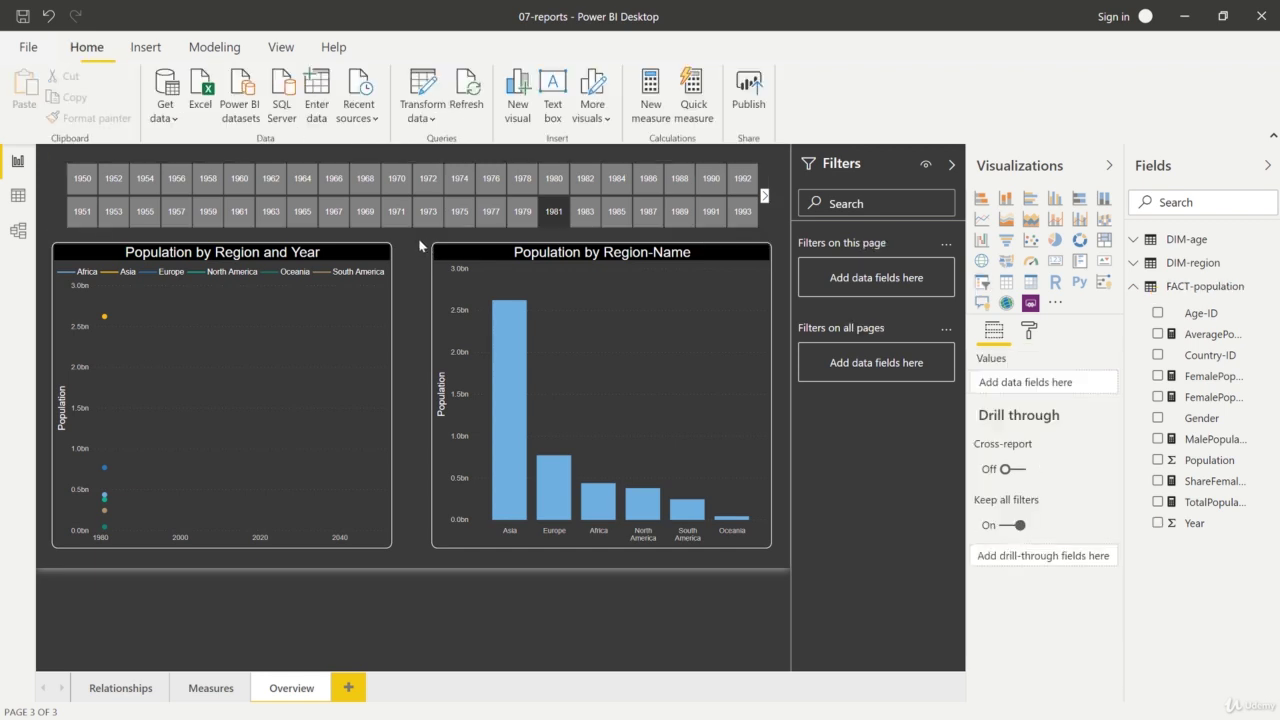
left_click(519, 193)
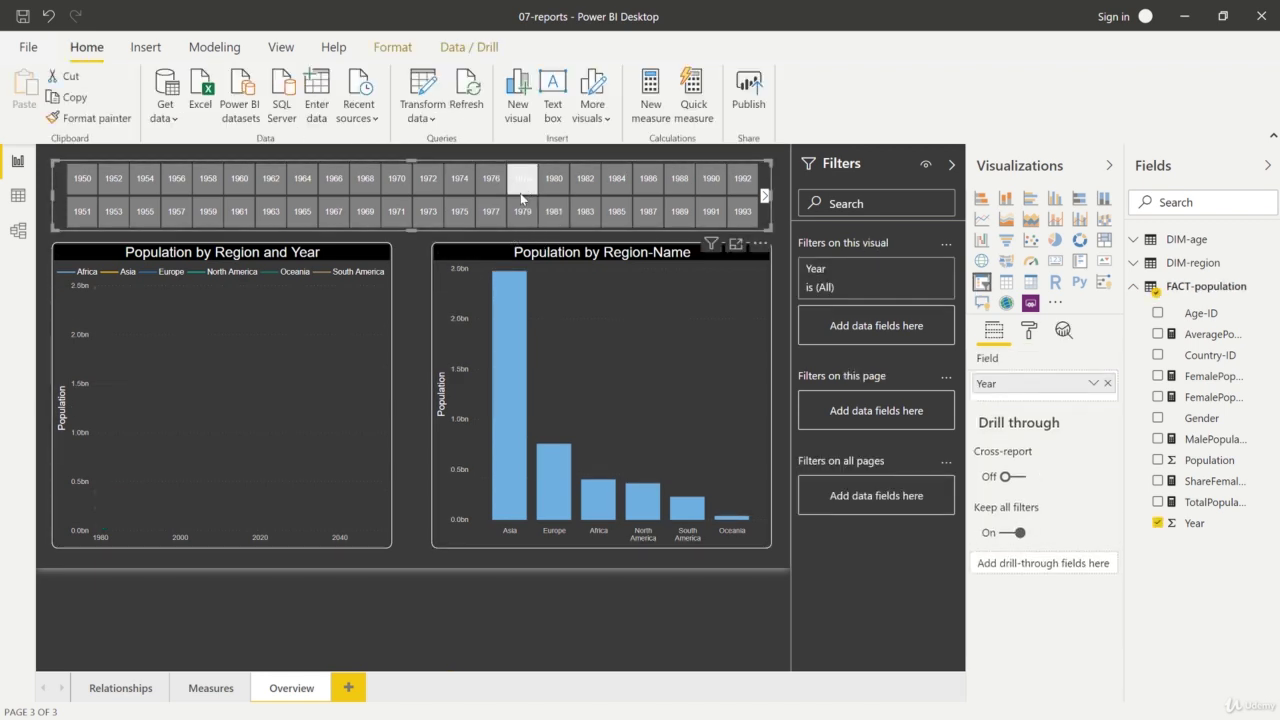
left_click(585, 211)
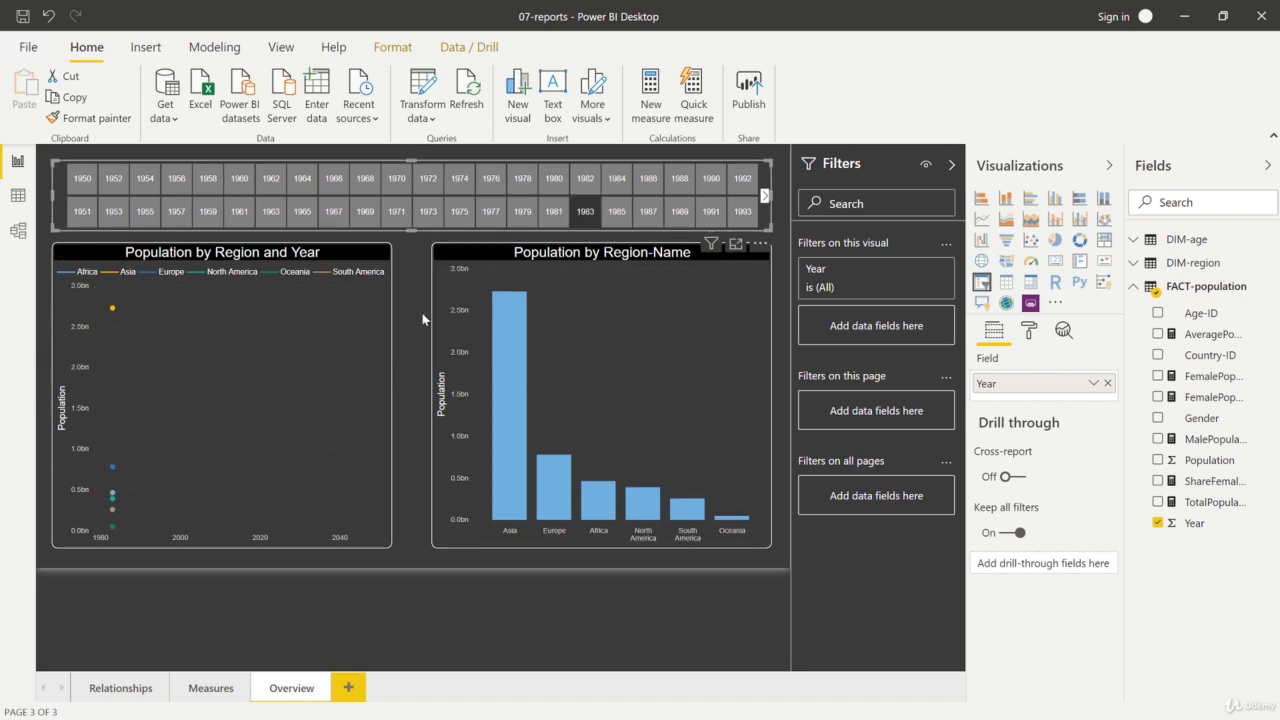
Increase the text size of the Year slicer's items to 13 pt
left_click(1030, 329)
left_click(1001, 495)
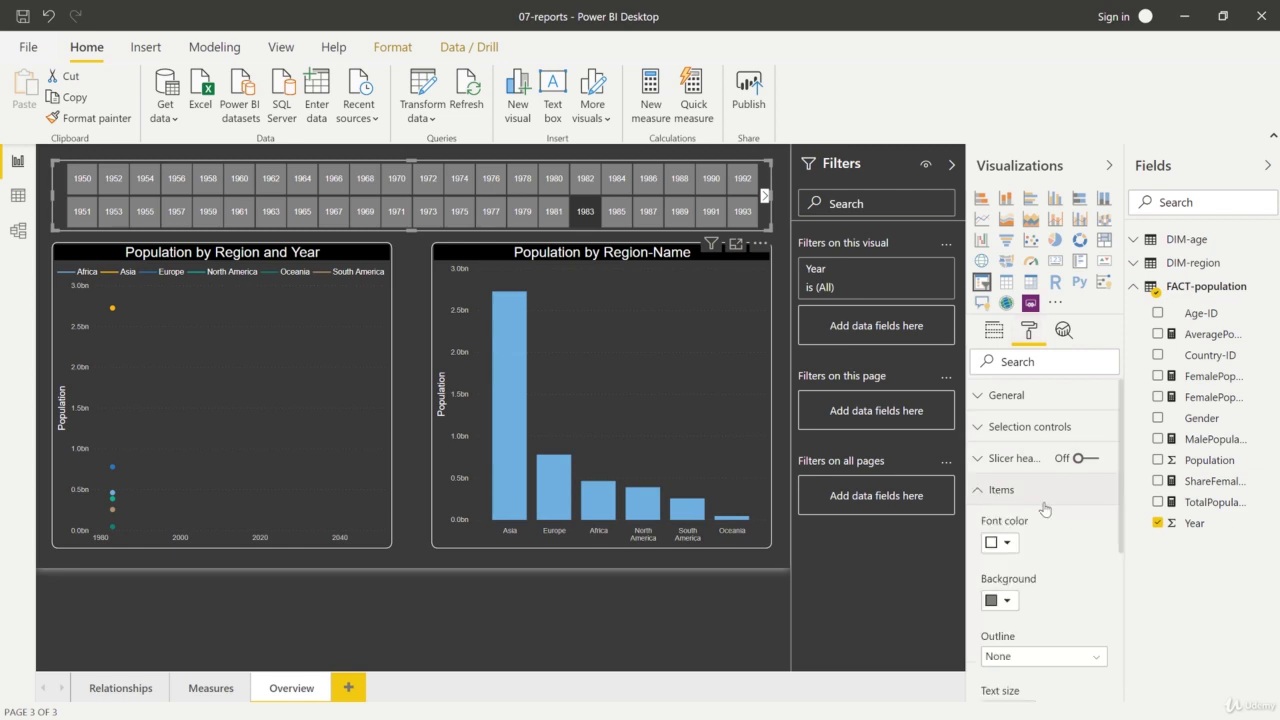
scroll(1044, 510, "down", 3)
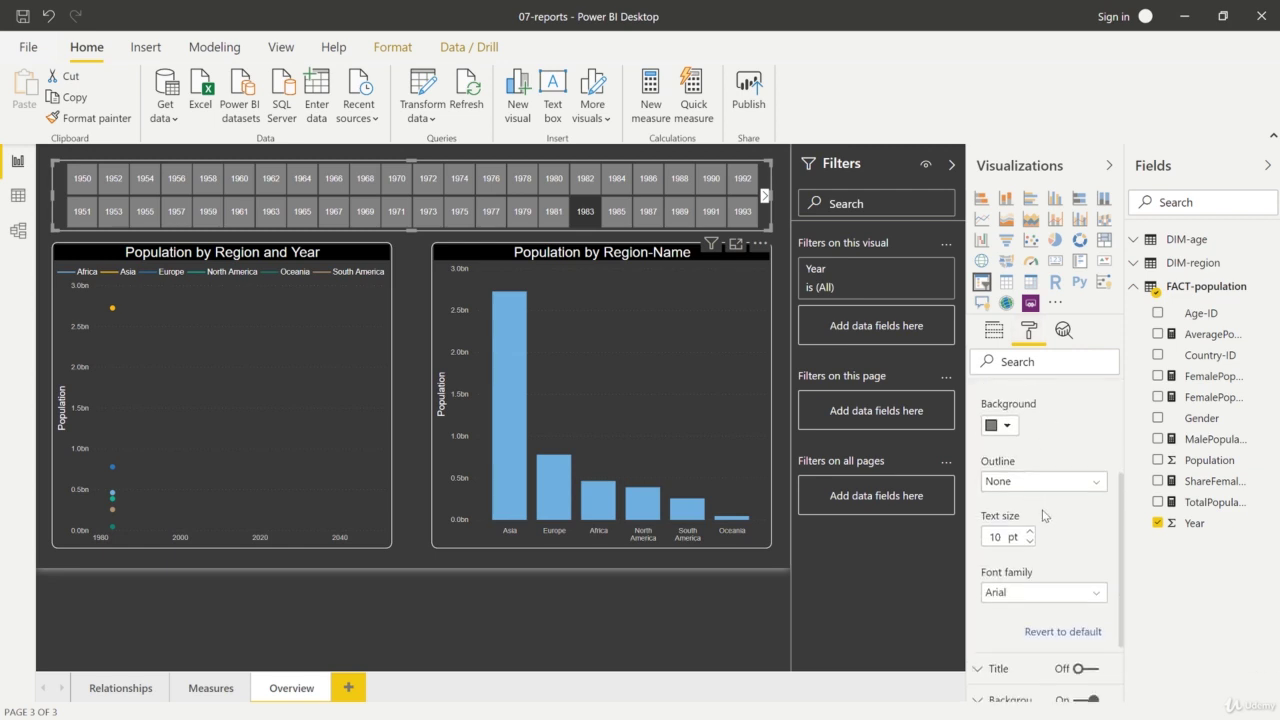
left_click(1030, 532)
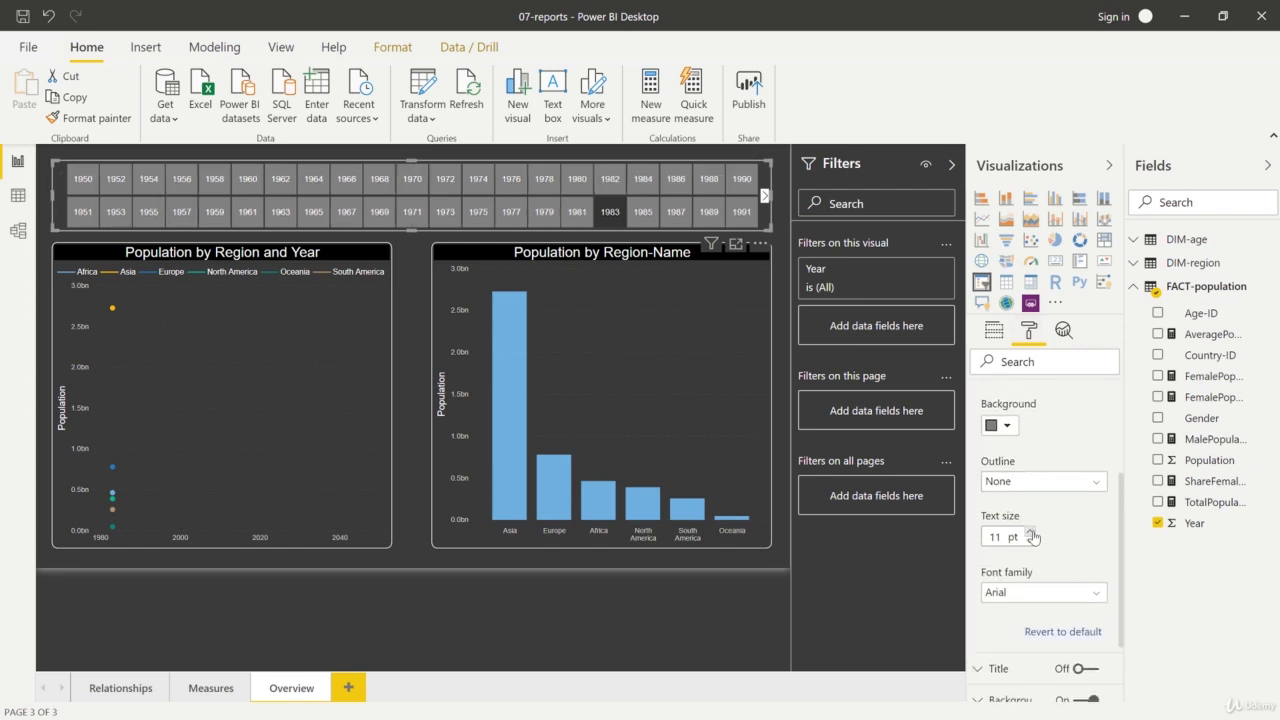
left_click(1030, 532)
left_click(1030, 532)
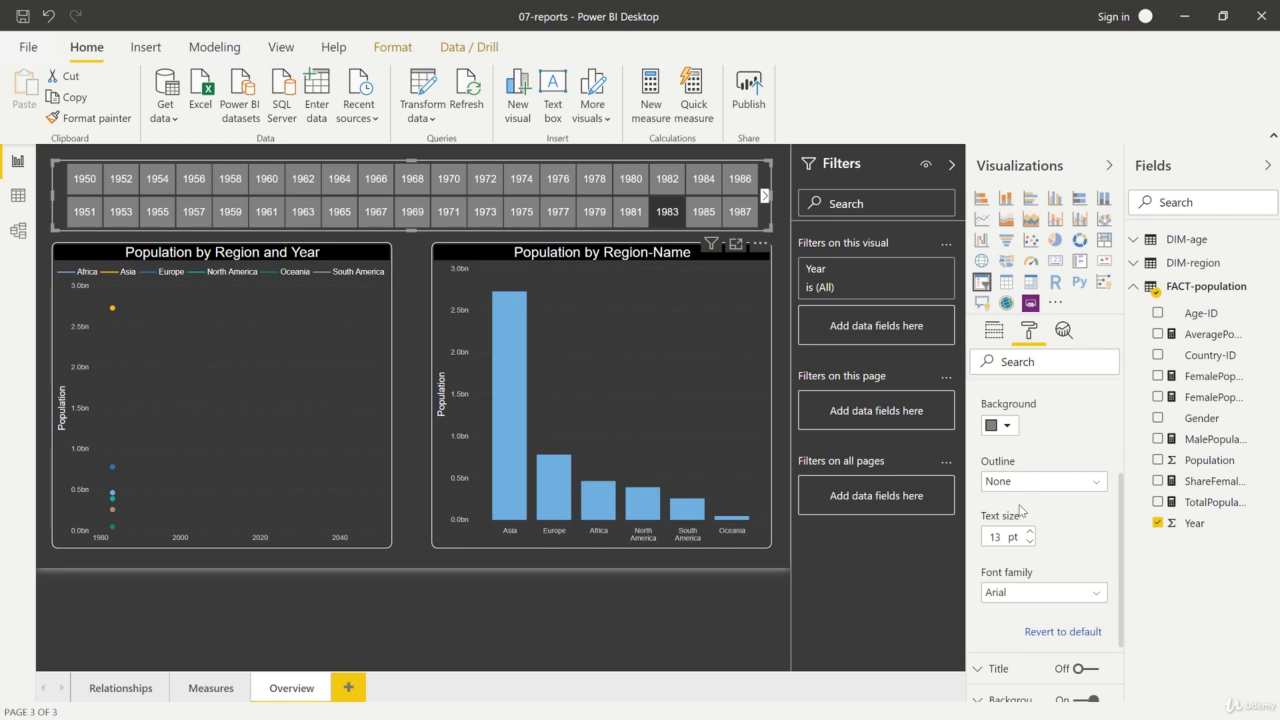
left_click(409, 273)
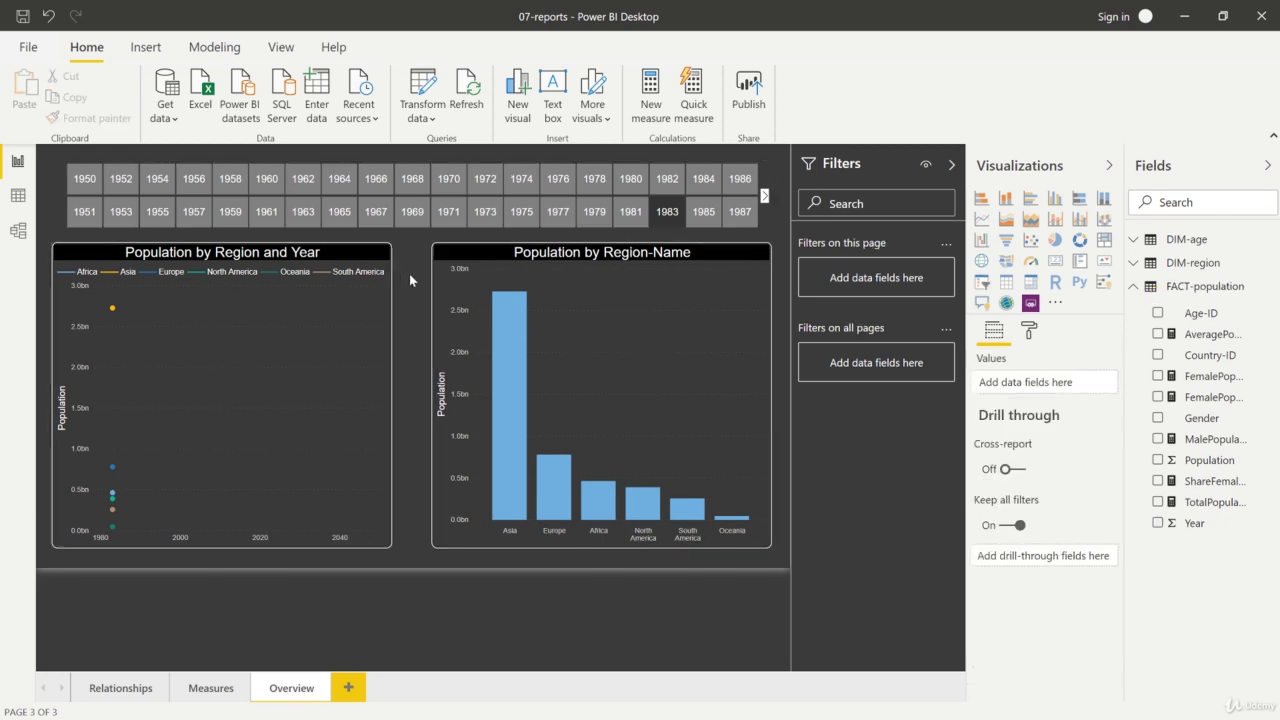
Reduce the Year slicer's height slightly to leave more space above the charts
left_click(421, 229)
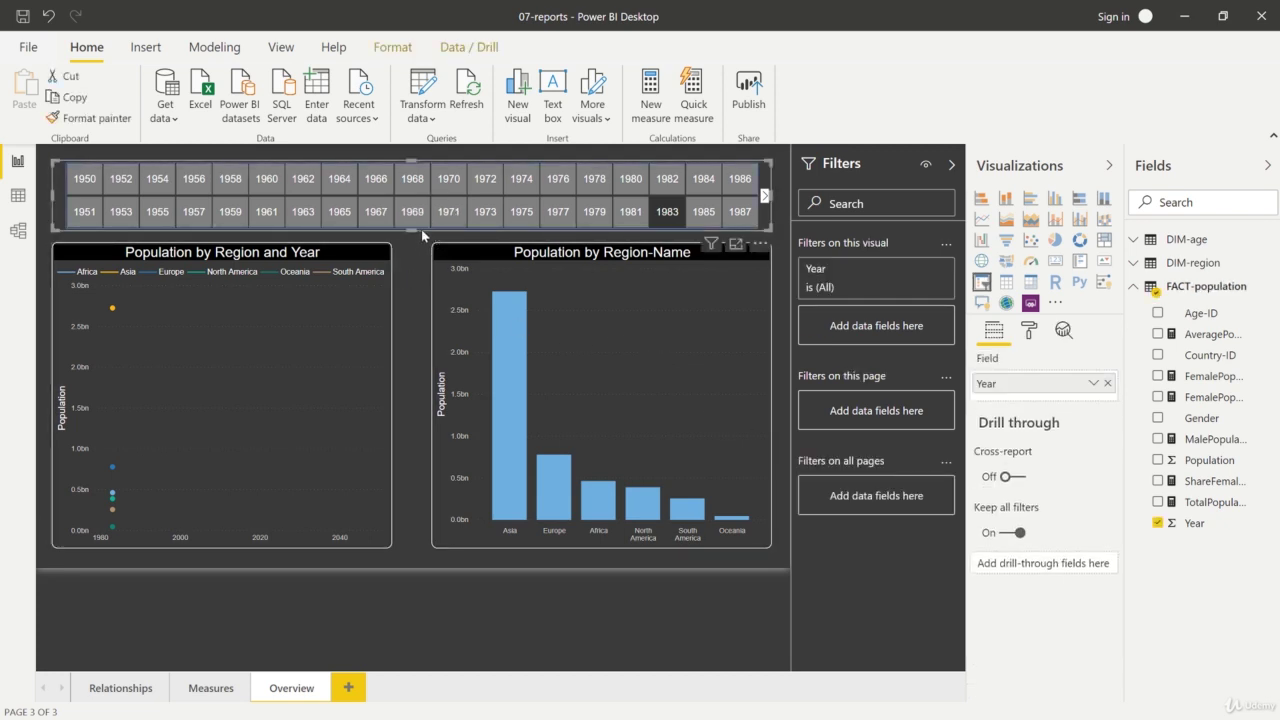
mouse_move(421, 229)
left_mouse_down()
mouse_move(408, 209)
mouse_move(412, 224)
left_mouse_up()
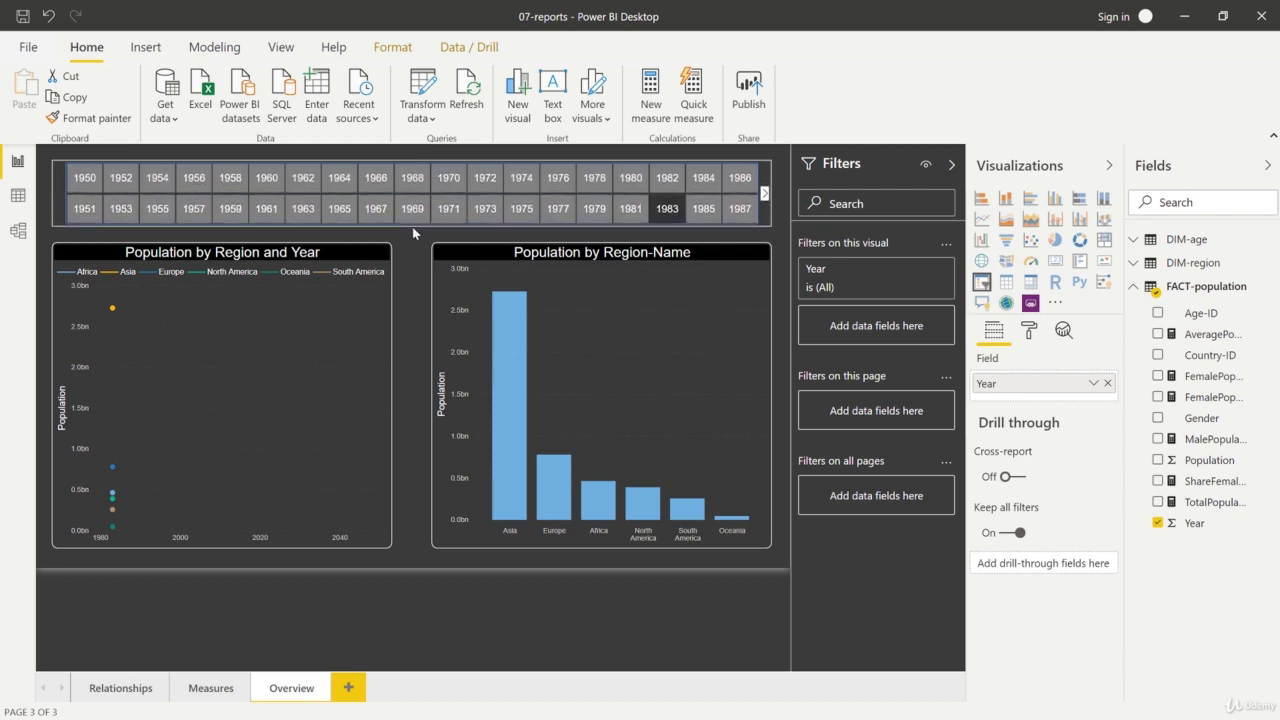
left_click(414, 250)
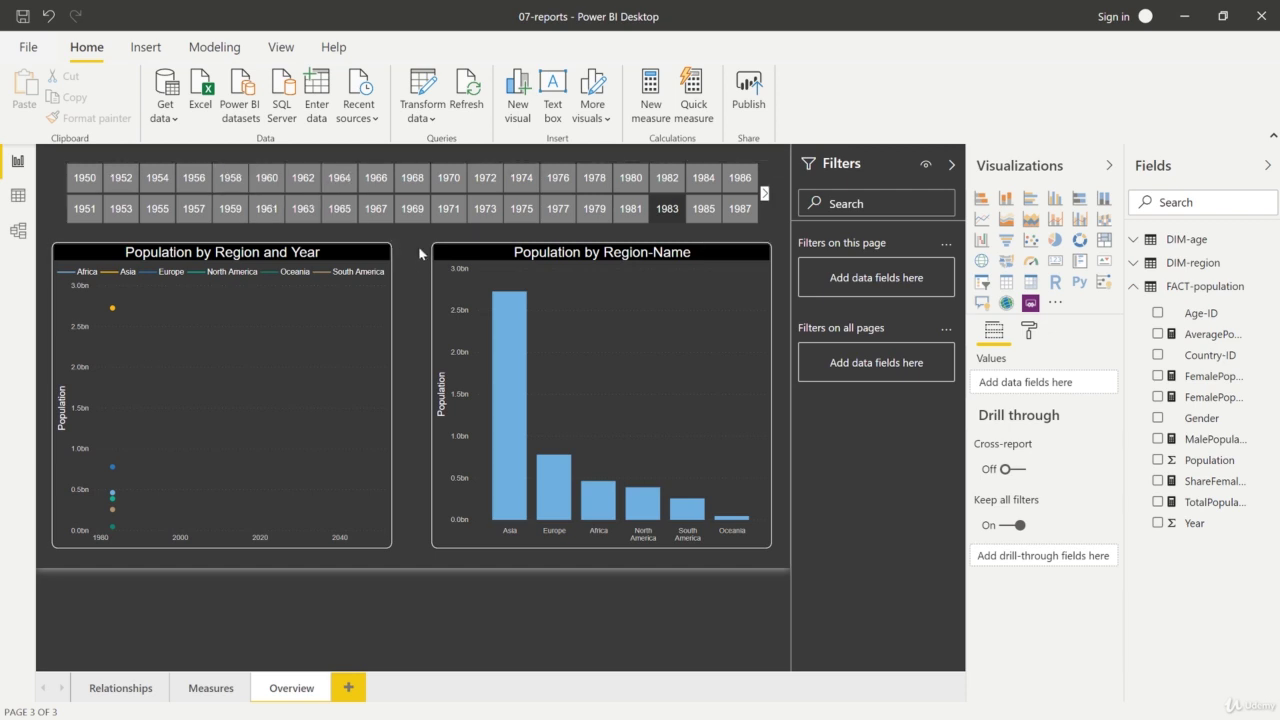
Filter the charts by individual years in the slicer, going through 1987, 1996, 2005 and 1993
left_click(737, 210)
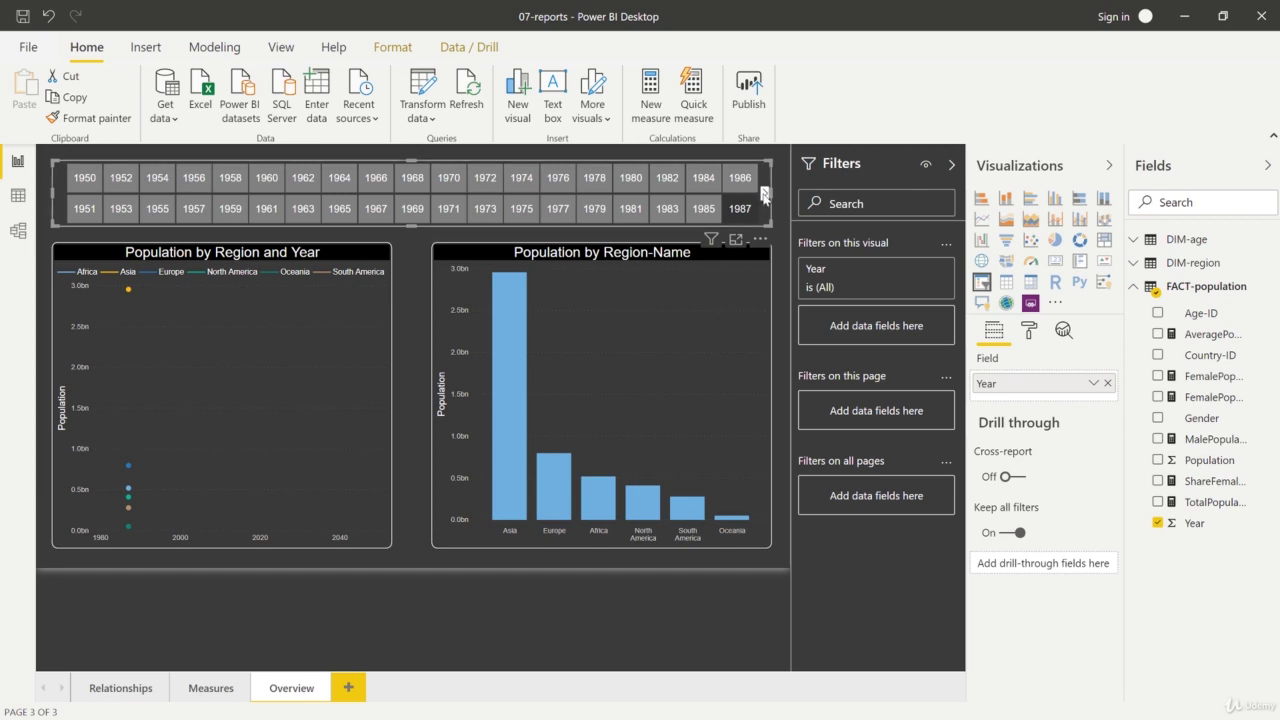
left_click(766, 195)
scroll(650, 200, "down", 9)
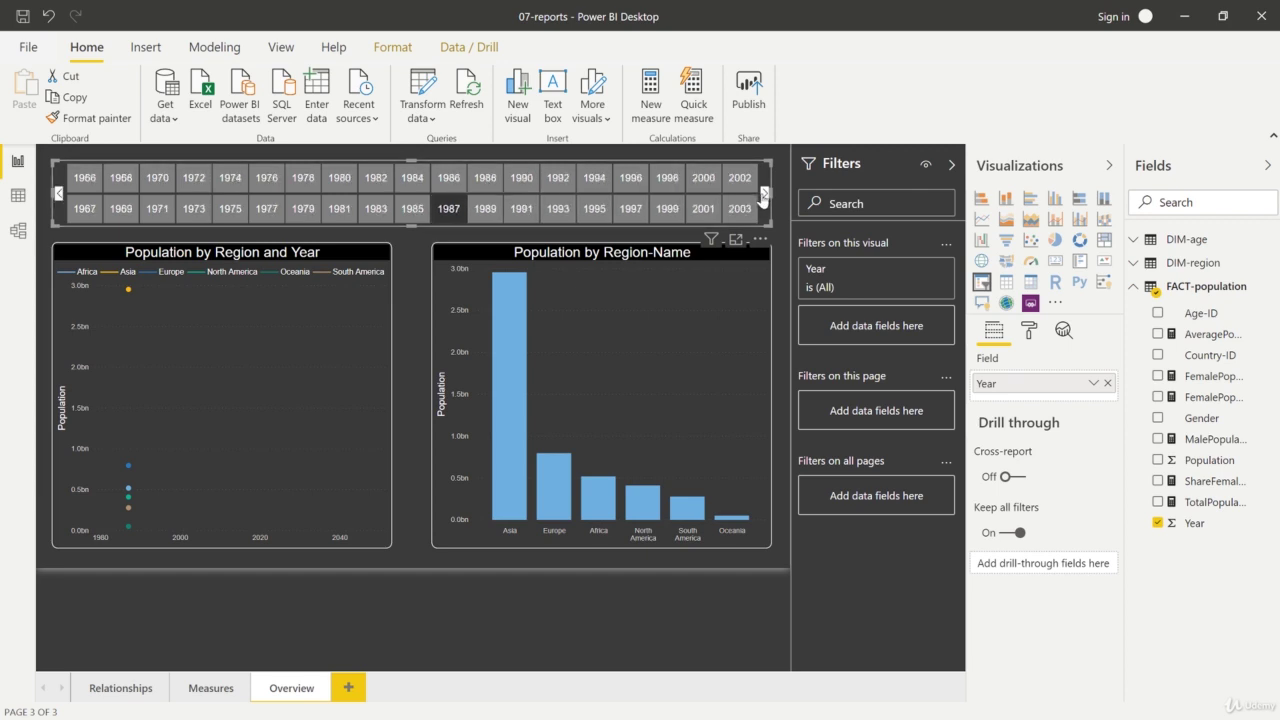
left_click(546, 189)
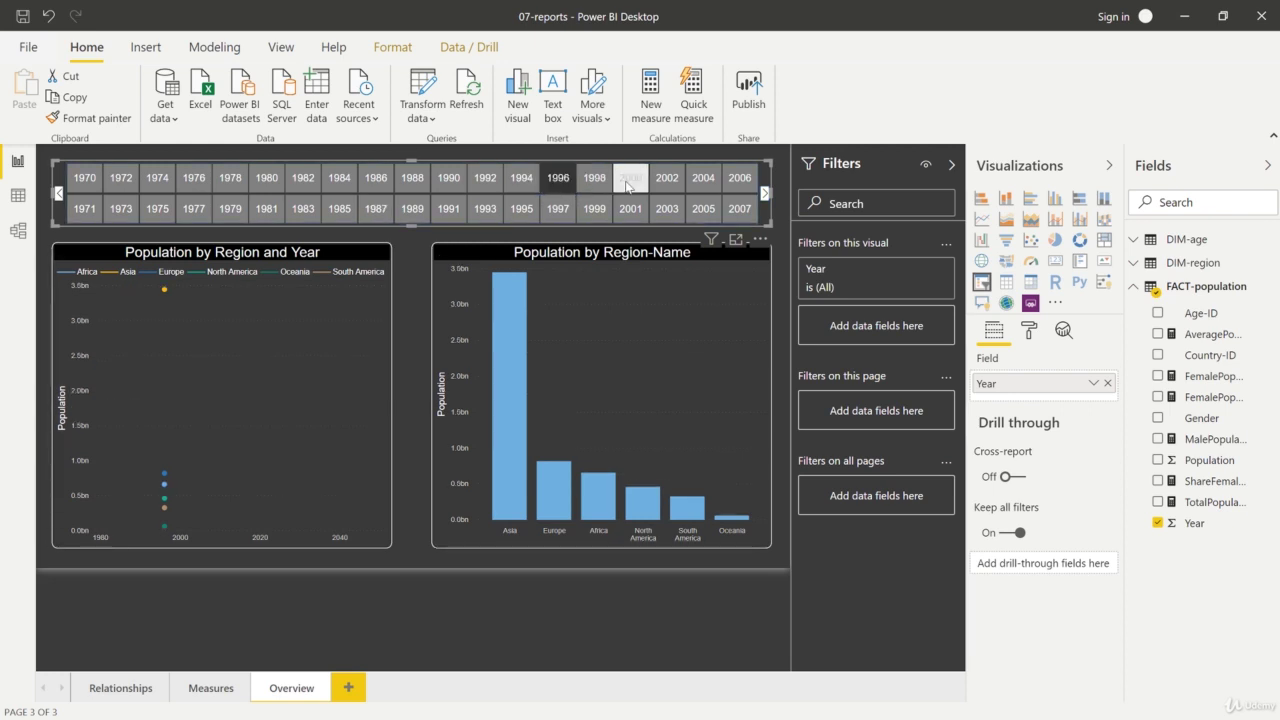
left_click(632, 187)
left_click(596, 212)
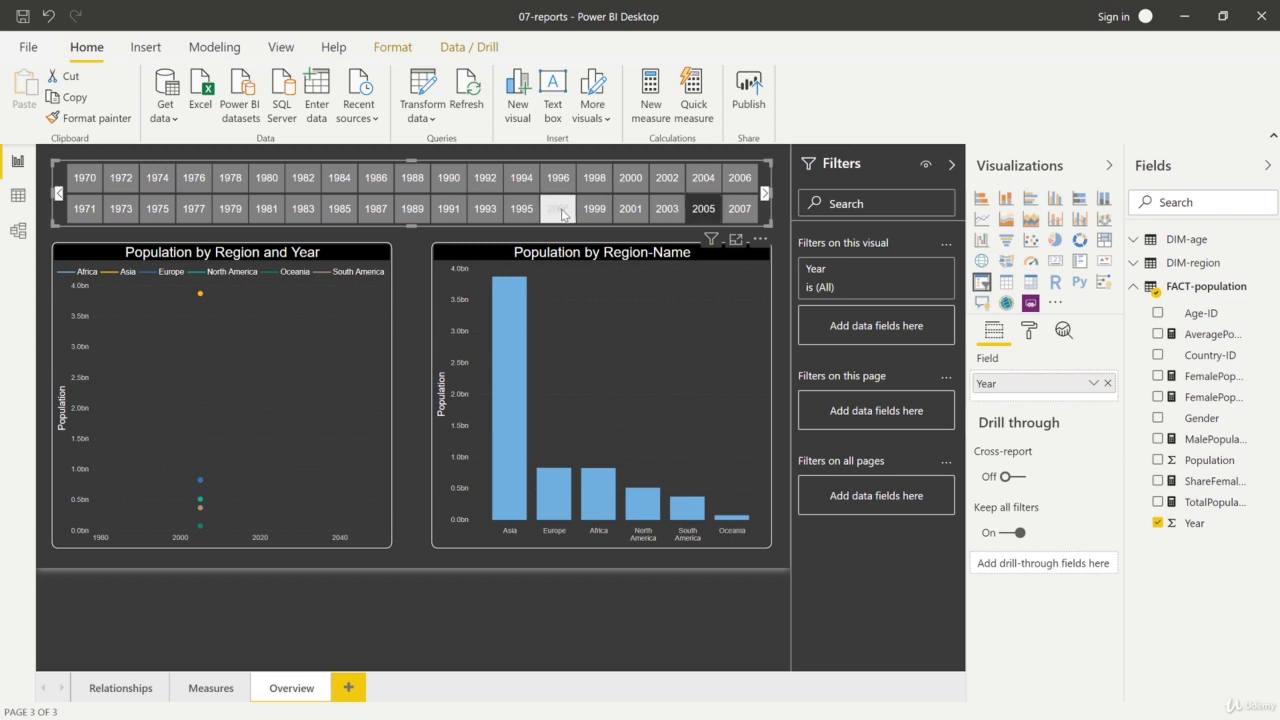
left_click(491, 212)
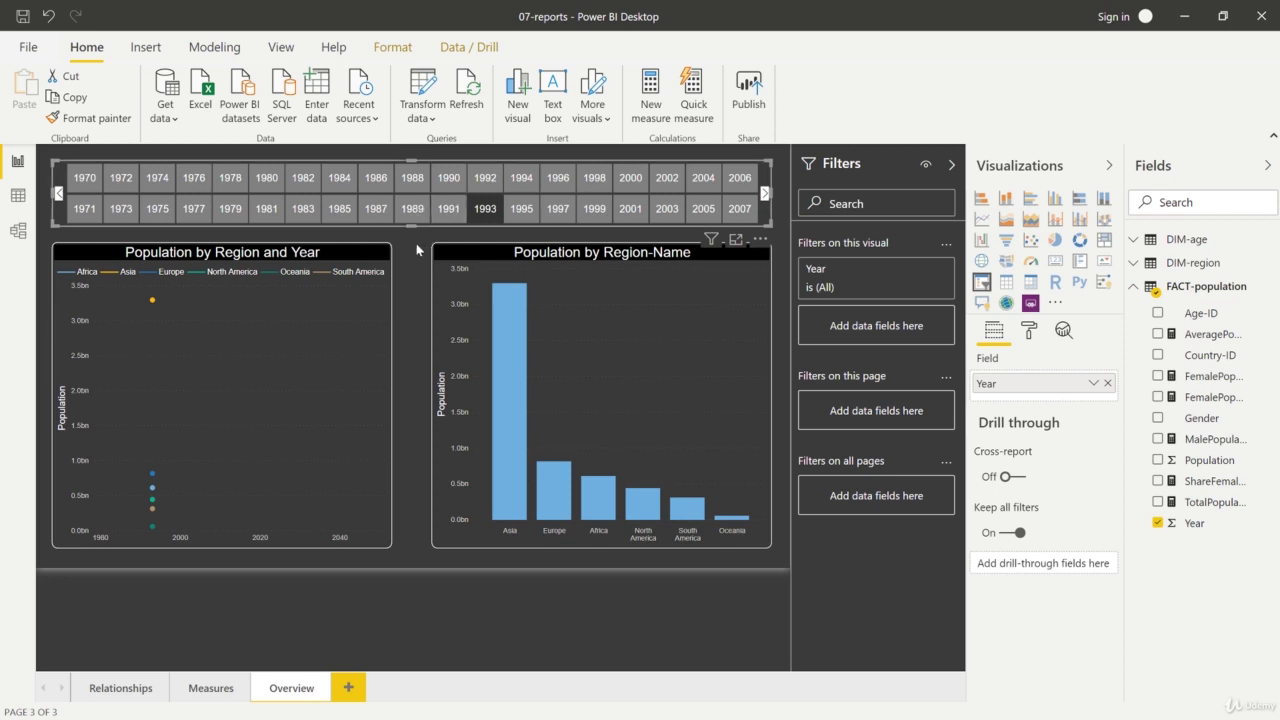
Show the Year slicer's selection controls and filter the charts by single years, including 1997 and 2003
left_click(1033, 331)
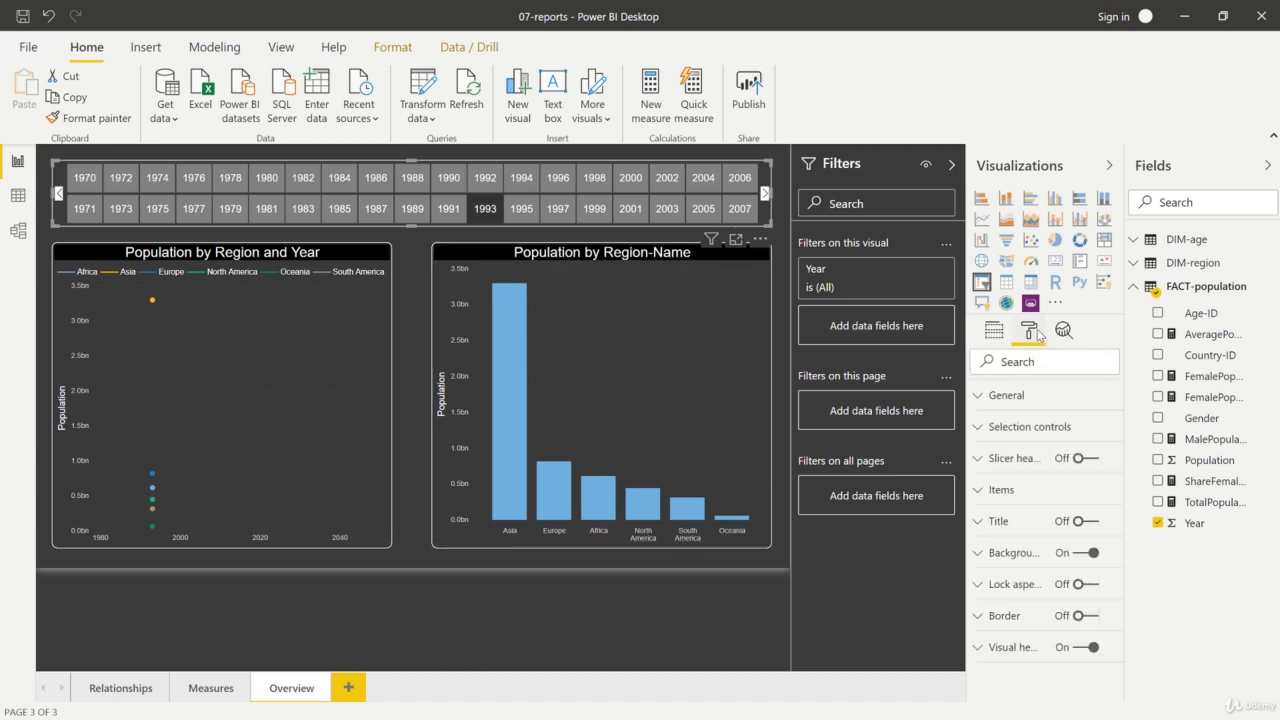
left_click(1033, 431)
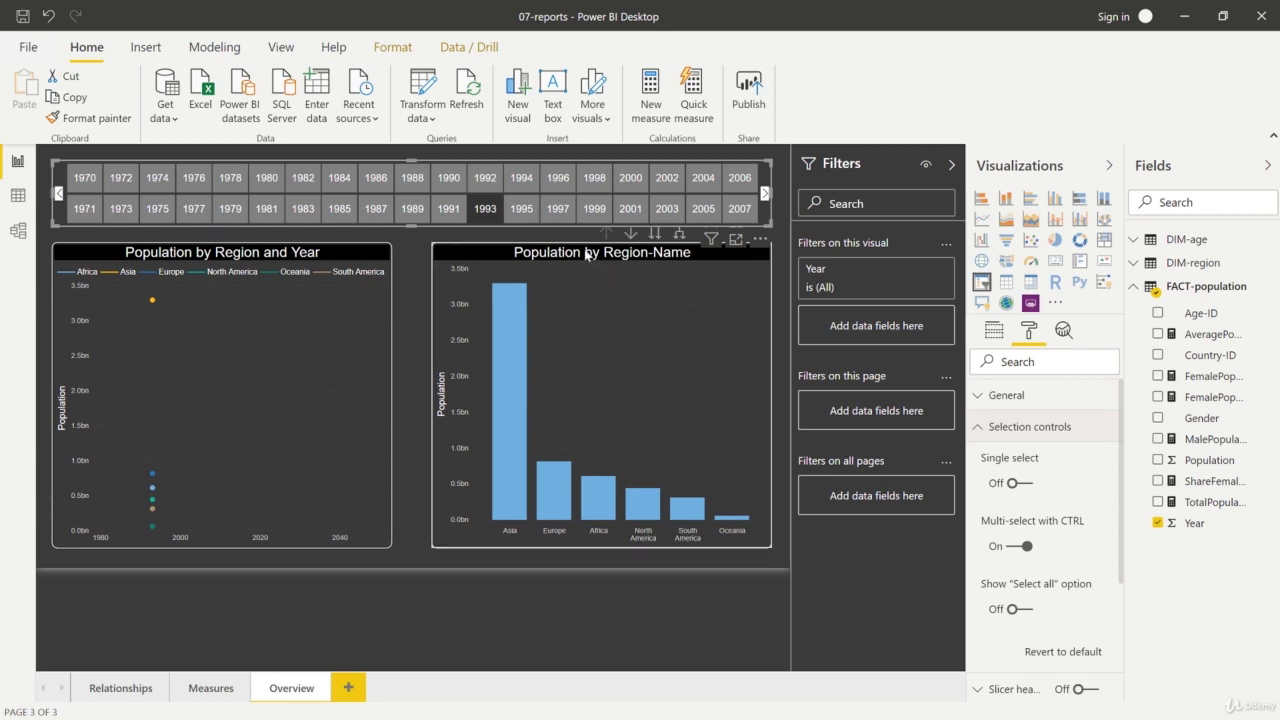
left_click(568, 214)
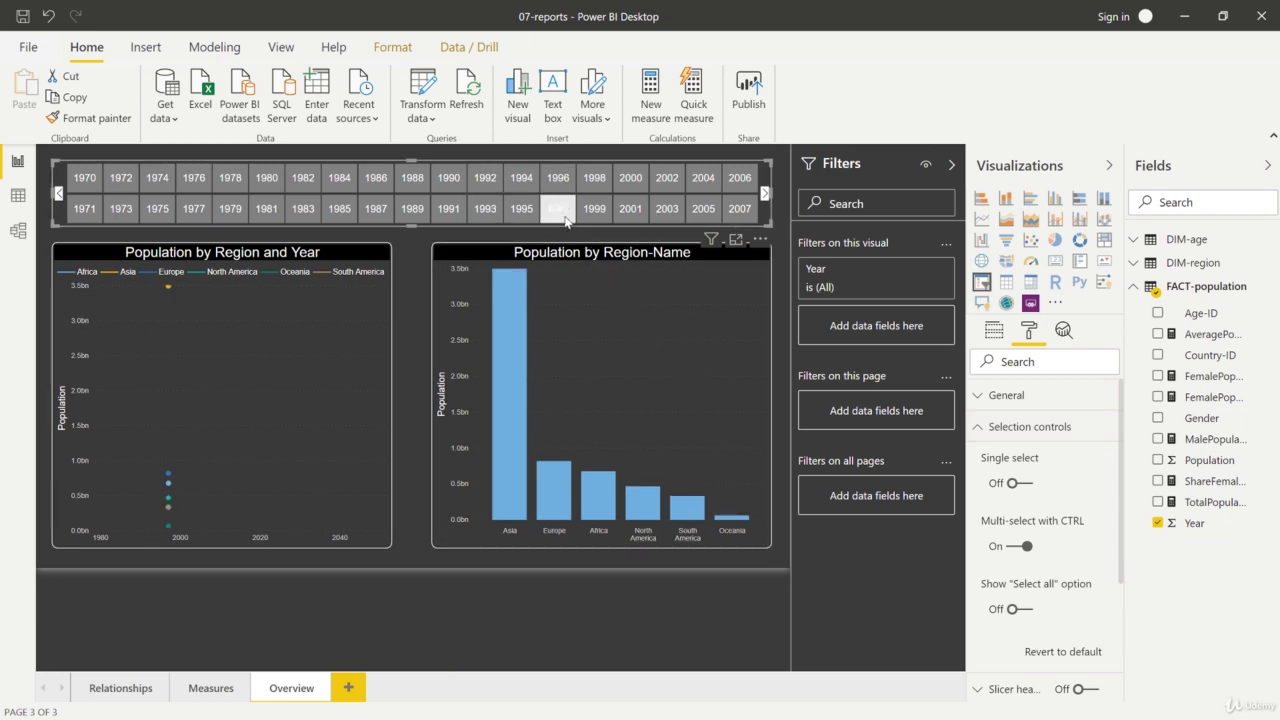
left_click(622, 192)
left_click(660, 208)
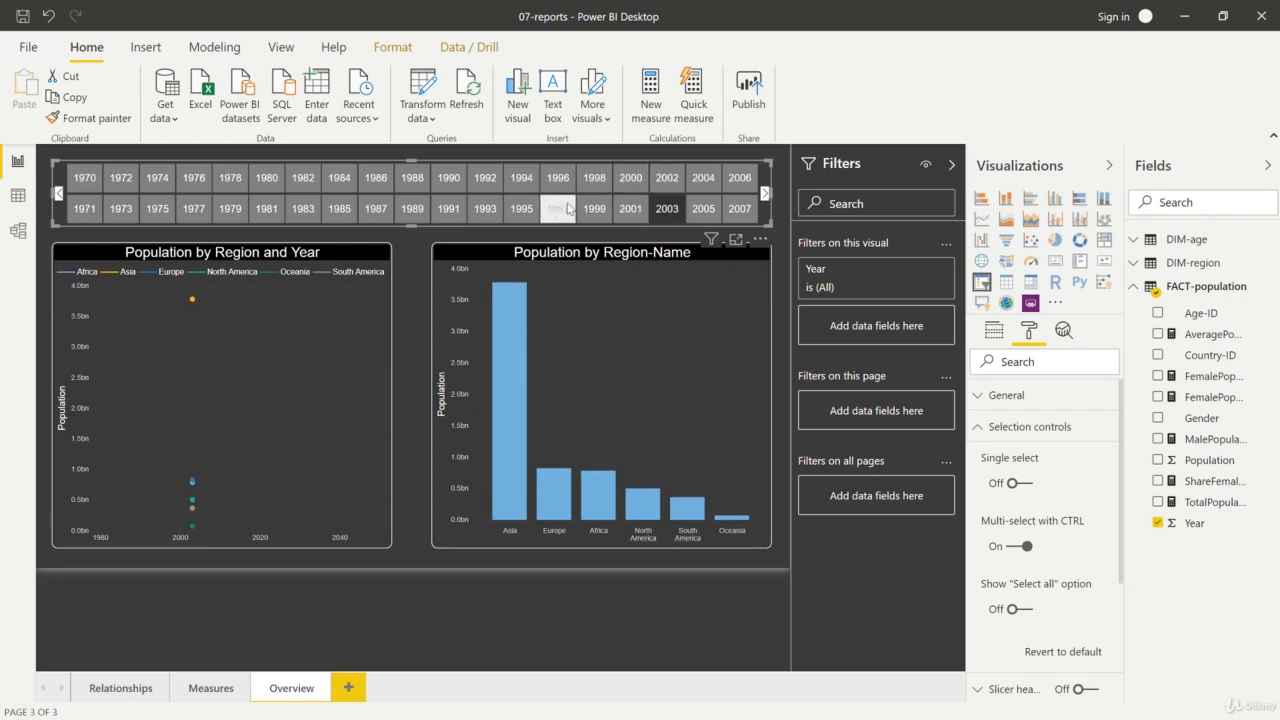
Add 1995, 1997, 1999 and 2001 to the selected year 2003 using multi-select
left_click(530, 210, "ctrl")
left_click(562, 213, "ctrl")
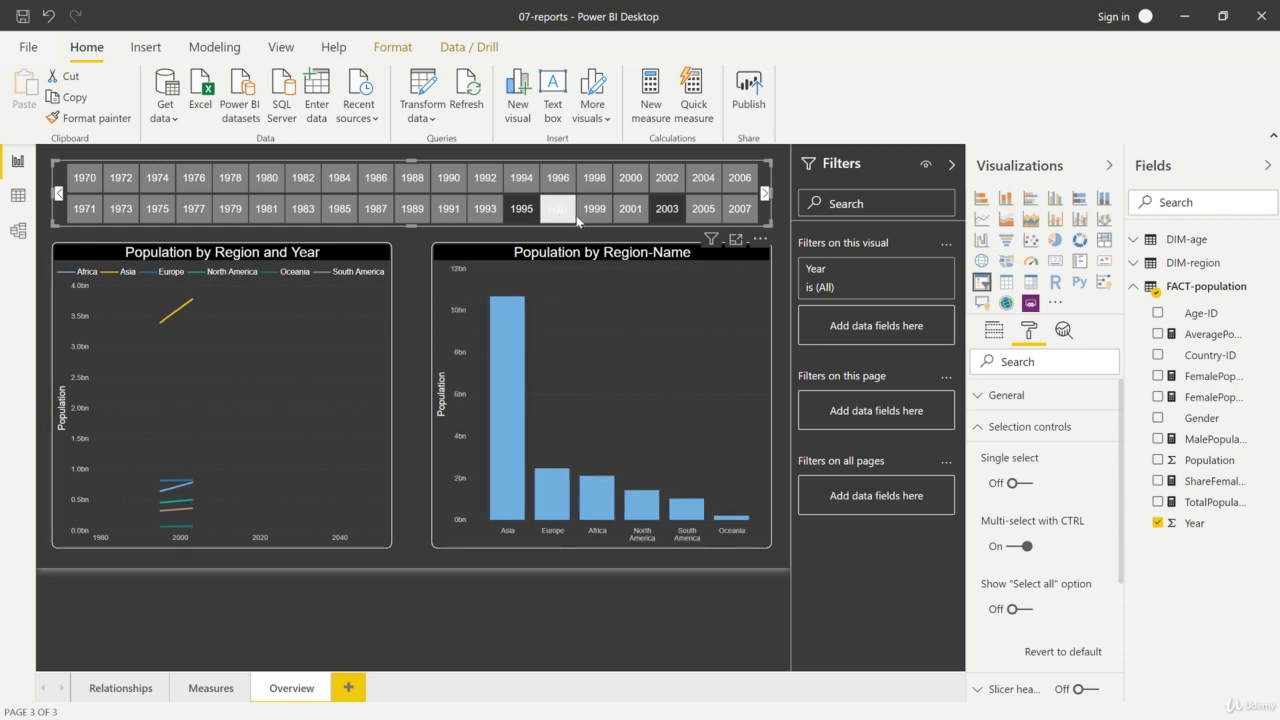
left_click(596, 211, "ctrl")
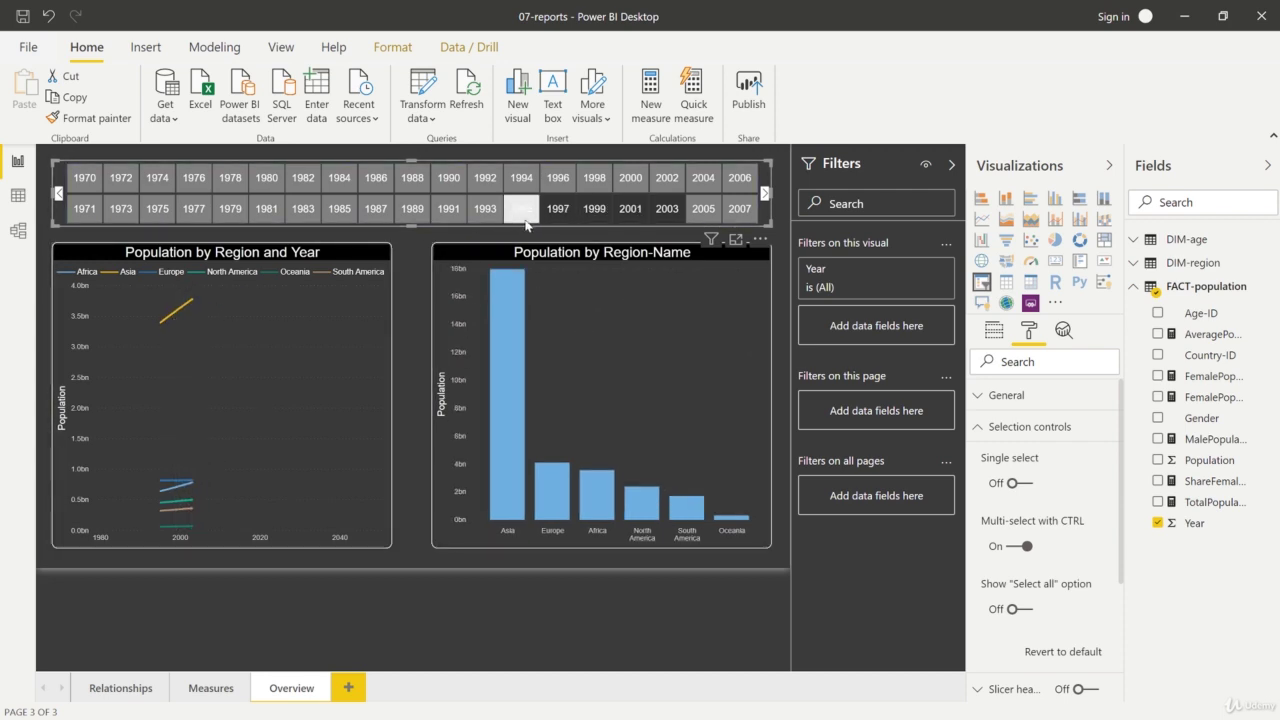
Select only 1998, disable Multi-select with CTRL for the Year slicer, and add 2001, 2002, 2004 and 2003 to the selection
left_click(594, 178)
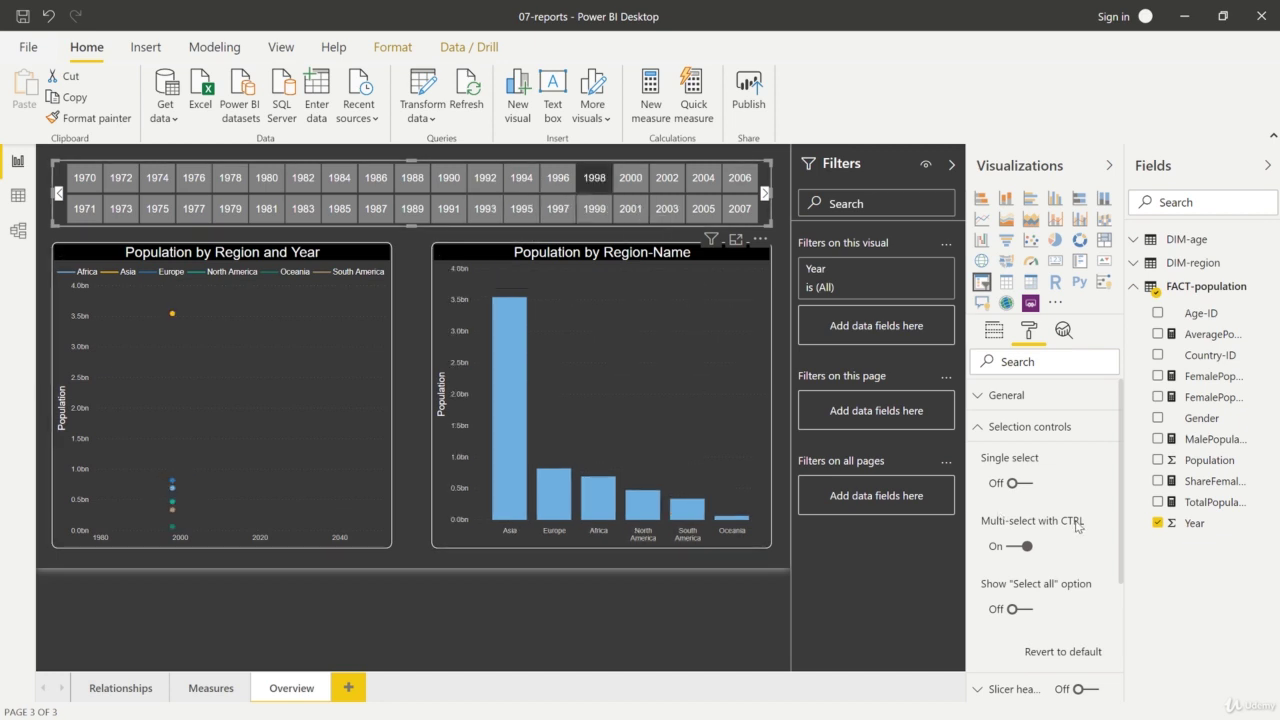
left_click(1022, 546)
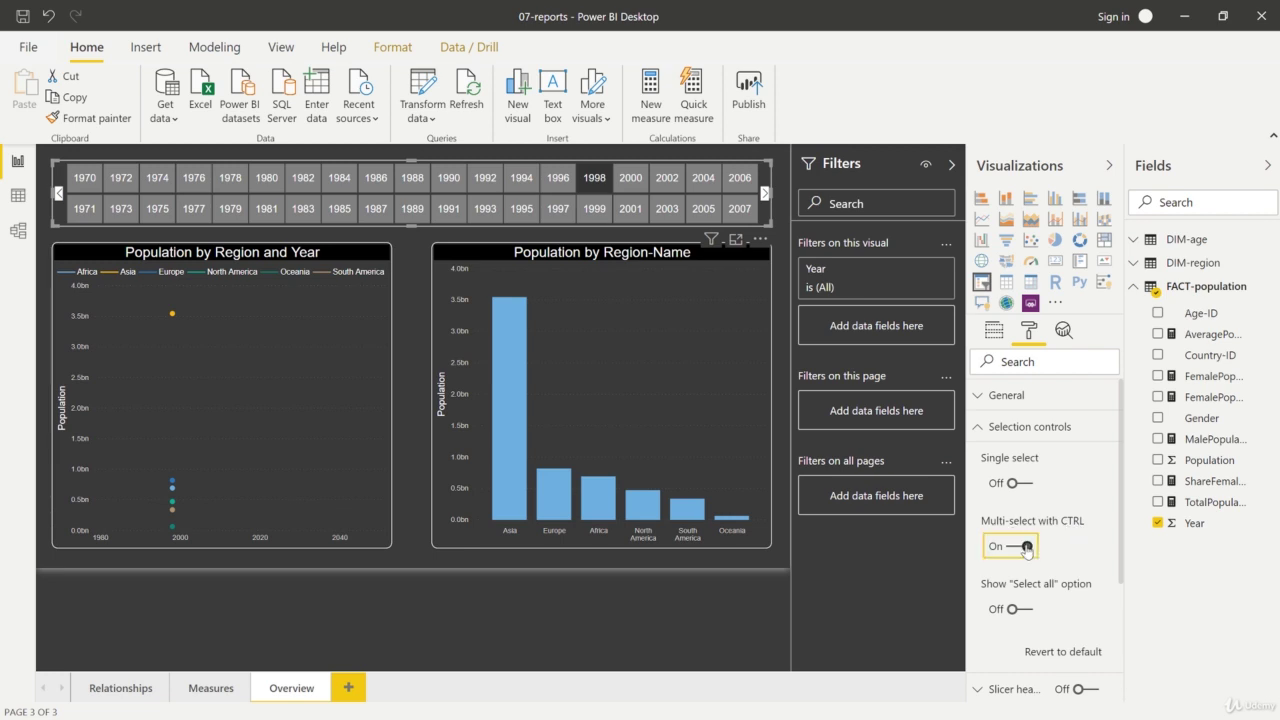
left_click(636, 209)
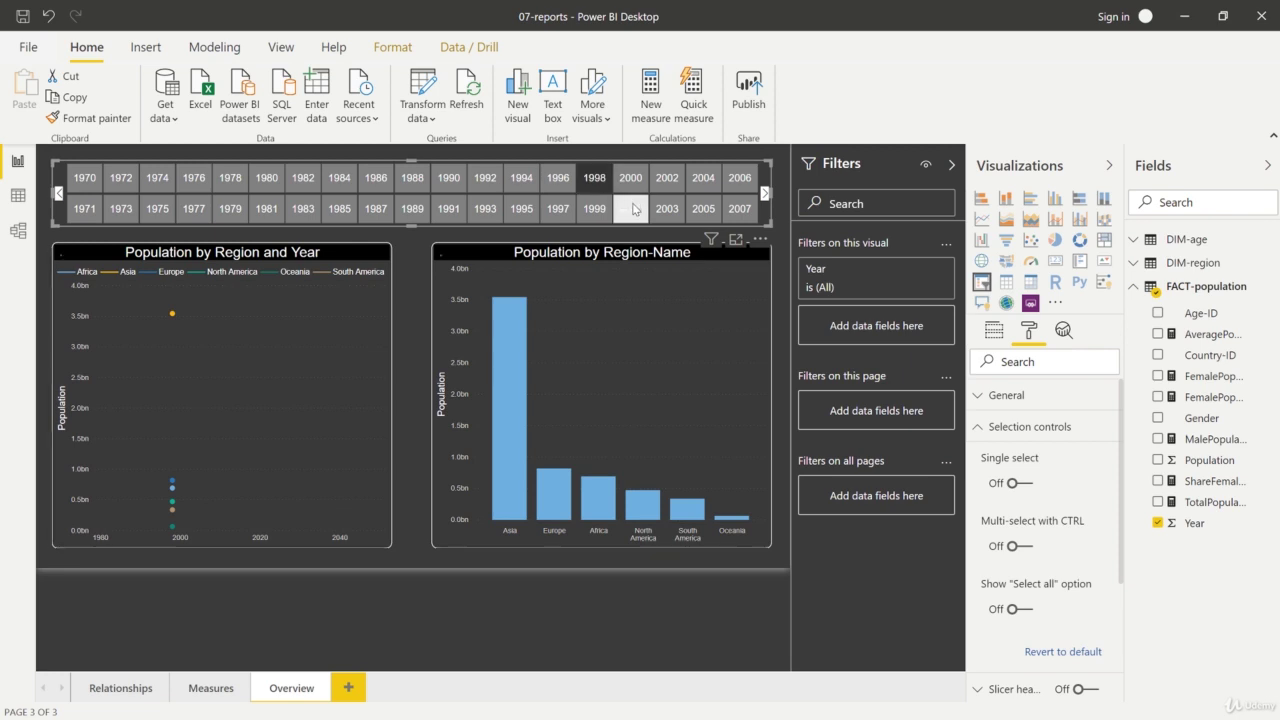
left_click(667, 178)
left_click(704, 178)
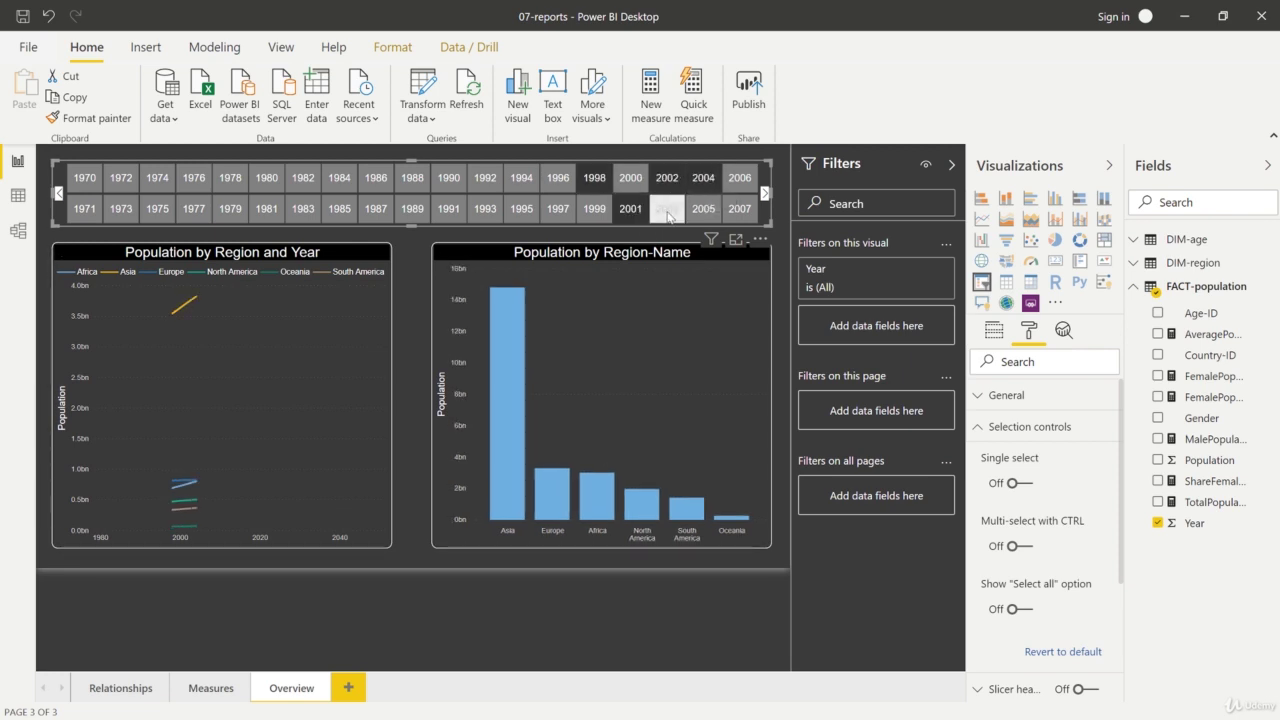
left_click(667, 209)
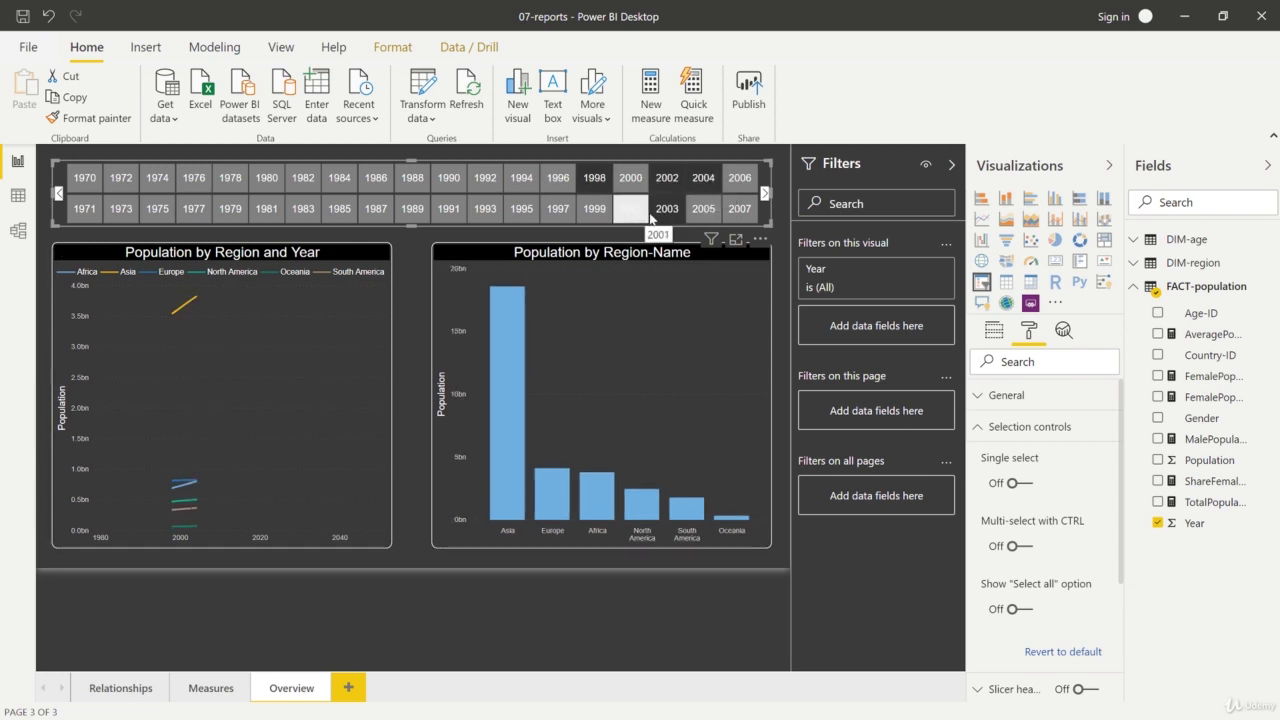
Add 1997 to the selected years in the slicer, and deselect the other years until only 1997 remains
left_click(576, 212)
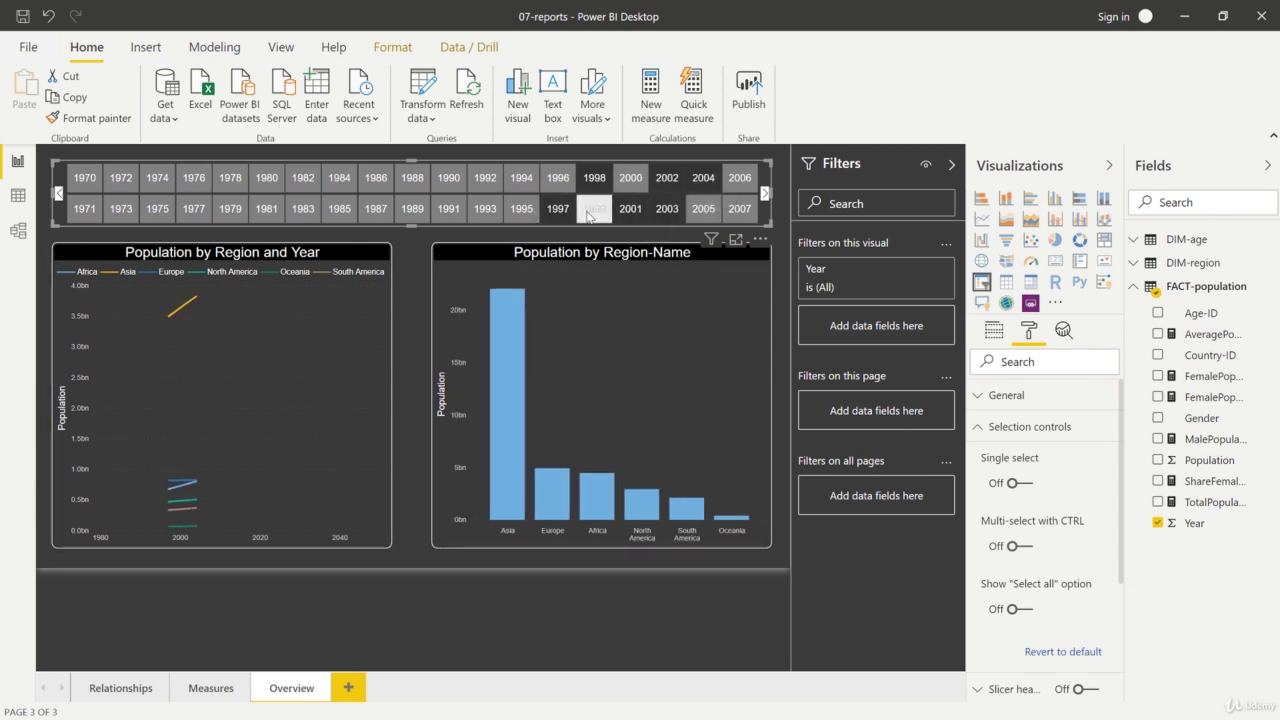
left_click(679, 187)
left_click(700, 188)
left_click(671, 208)
left_click(626, 211)
left_click(602, 212)
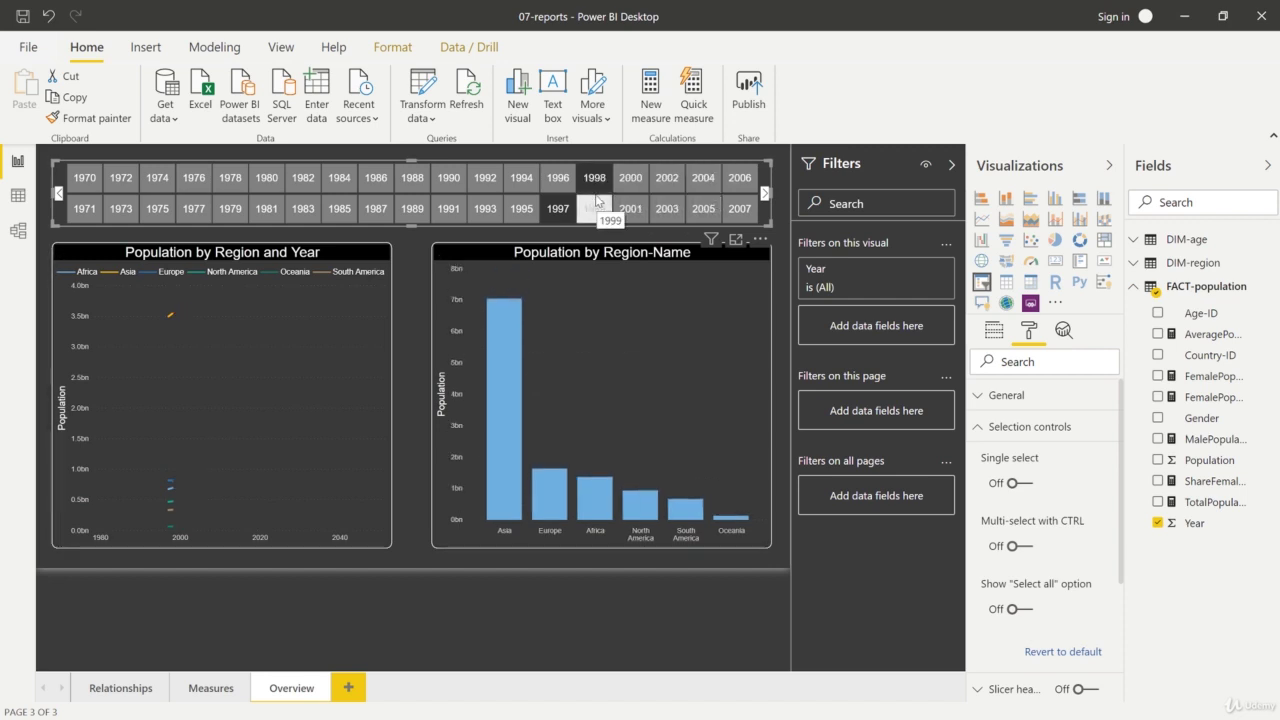
left_click(595, 188)
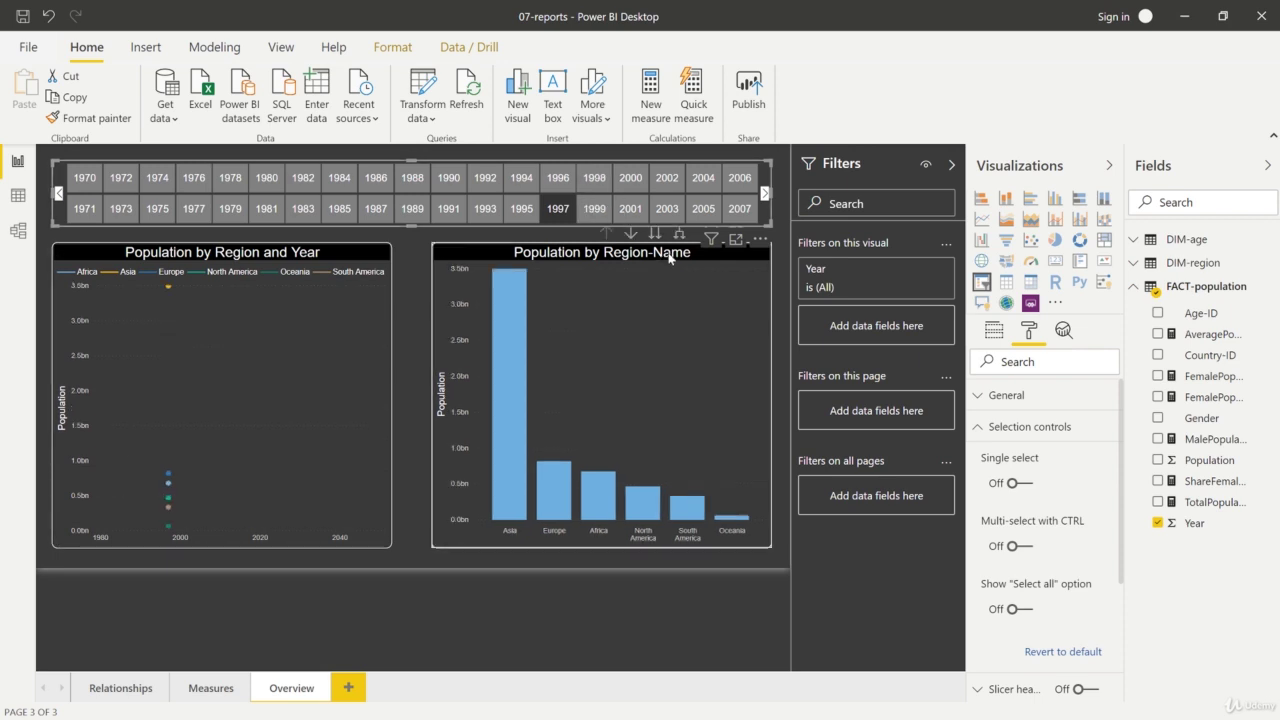
Enable Single select for the Year slicer and filter the charts by 2000, 2002, 2001 and 1999 one at a time
left_click(1013, 483)
left_click(631, 177)
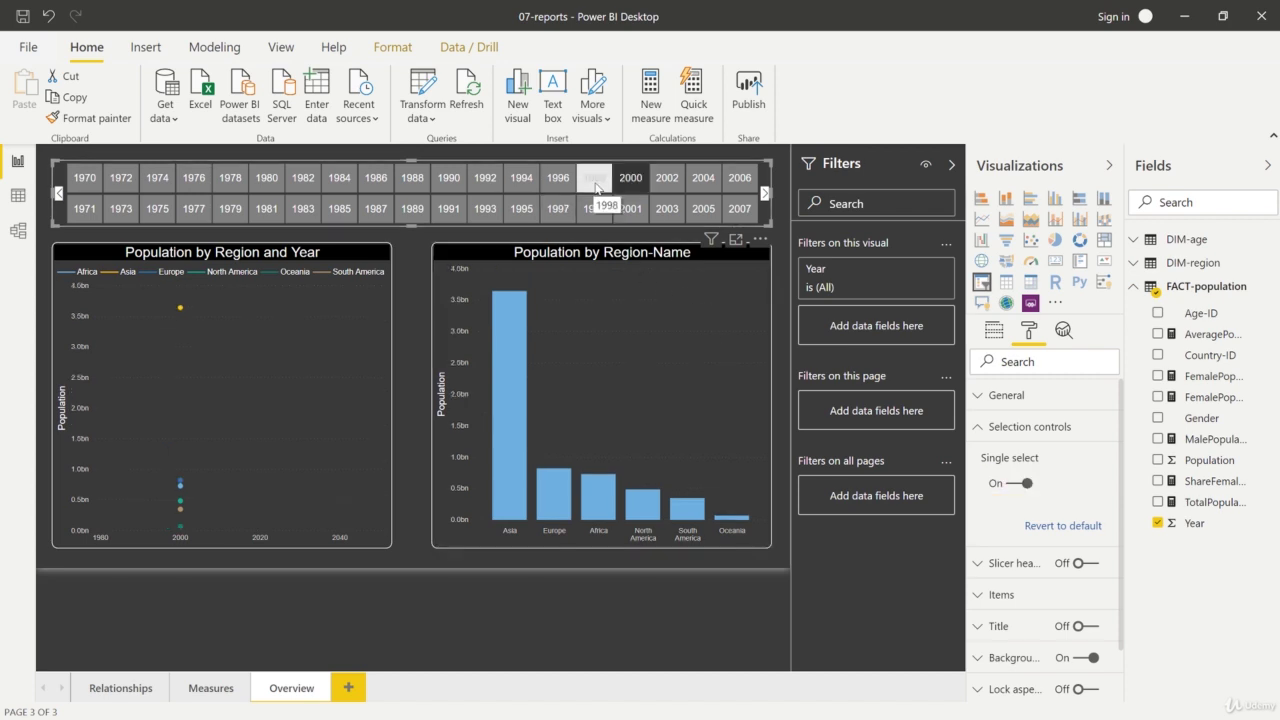
left_click(662, 180)
left_click(624, 209)
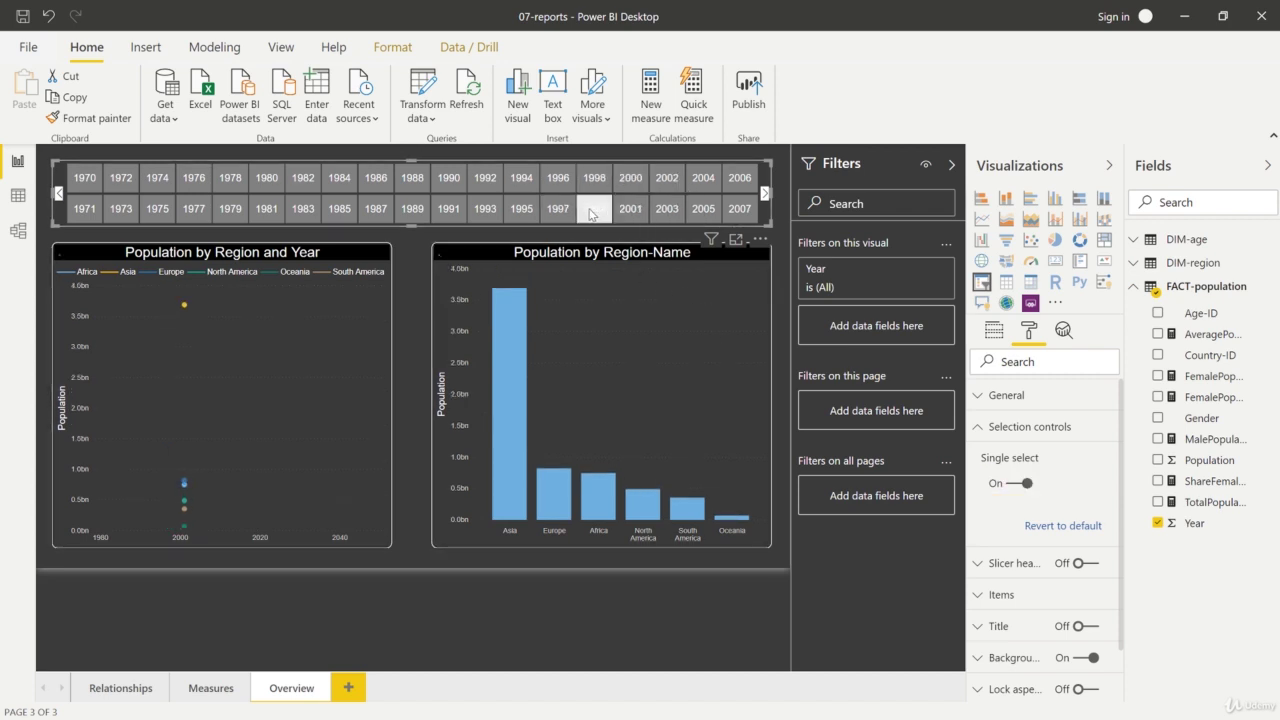
left_click(594, 209)
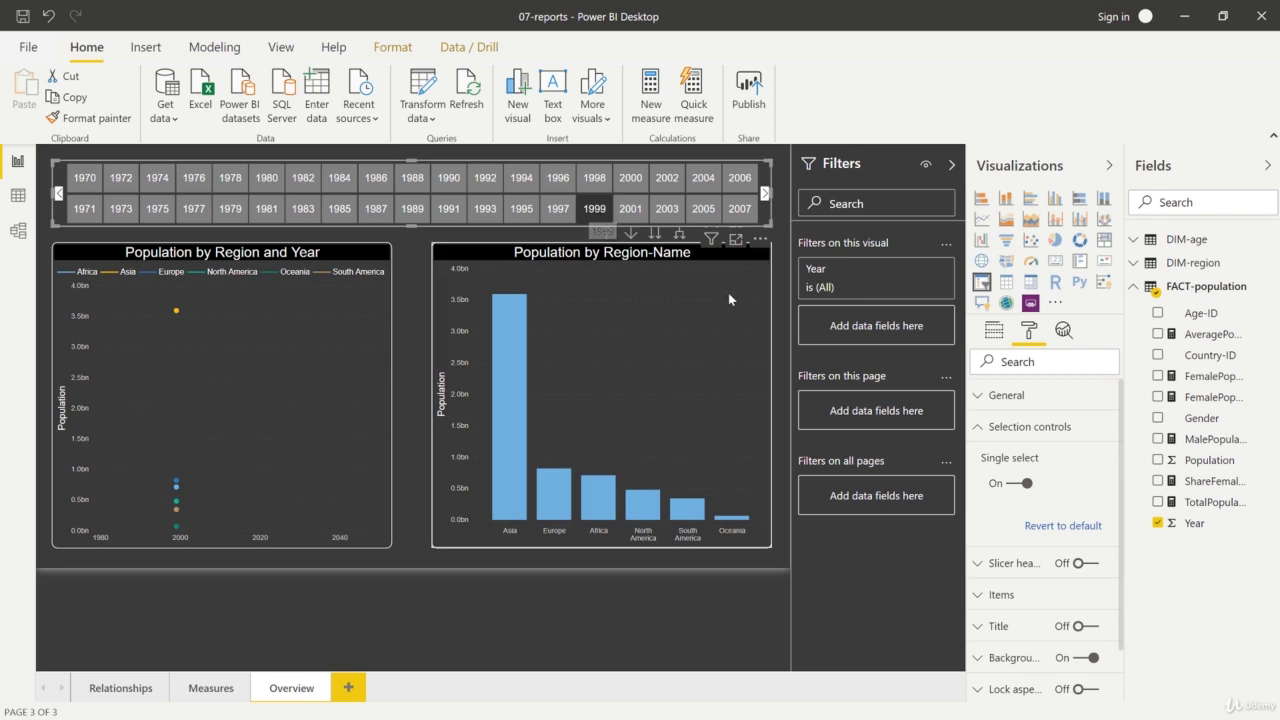
Disable Single select, enable Multi-select with CTRL, and select 2000, 1997, 1999 and 2001 together in the Year slicer
left_click(1020, 483)
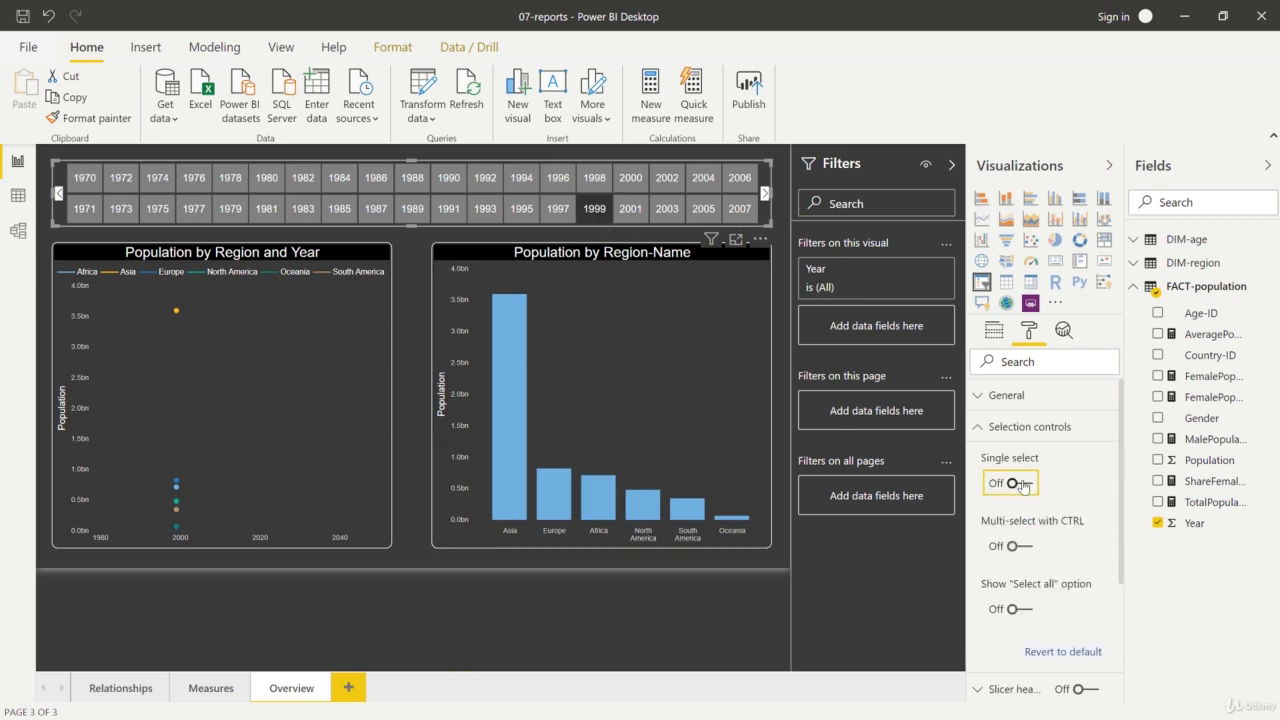
left_click(1022, 546)
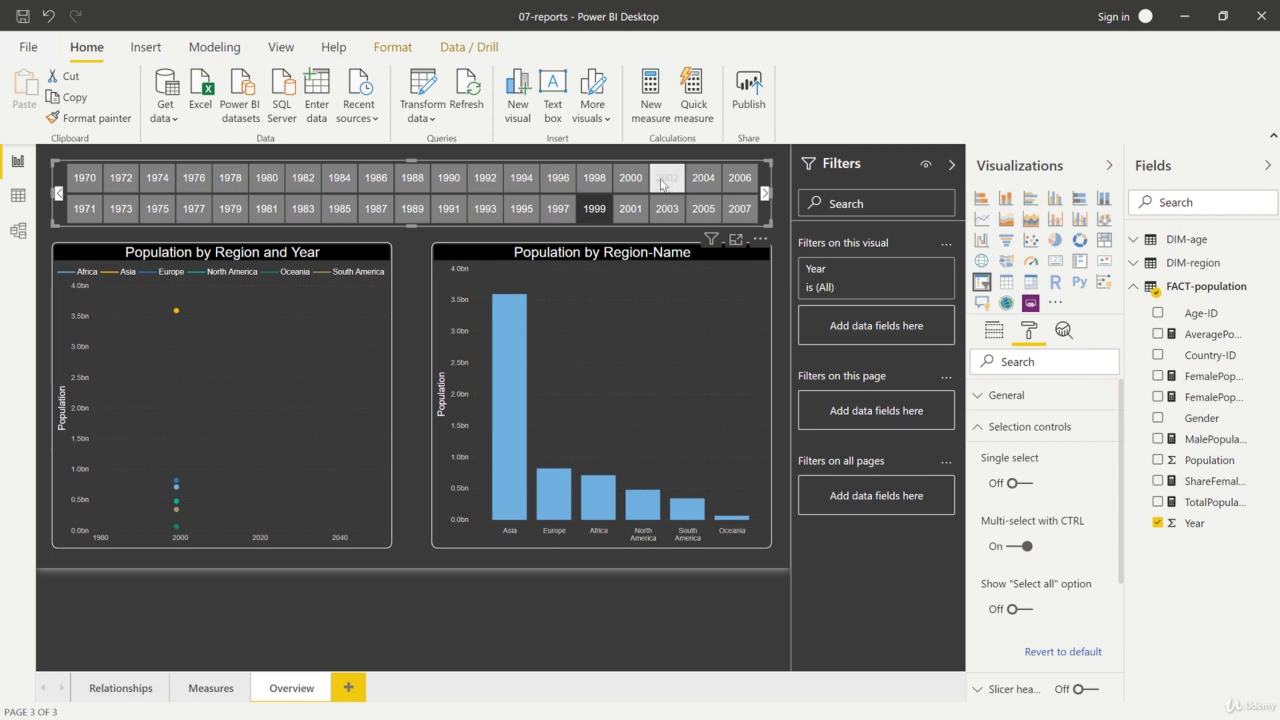
left_click(630, 178)
left_click(560, 209, "ctrl")
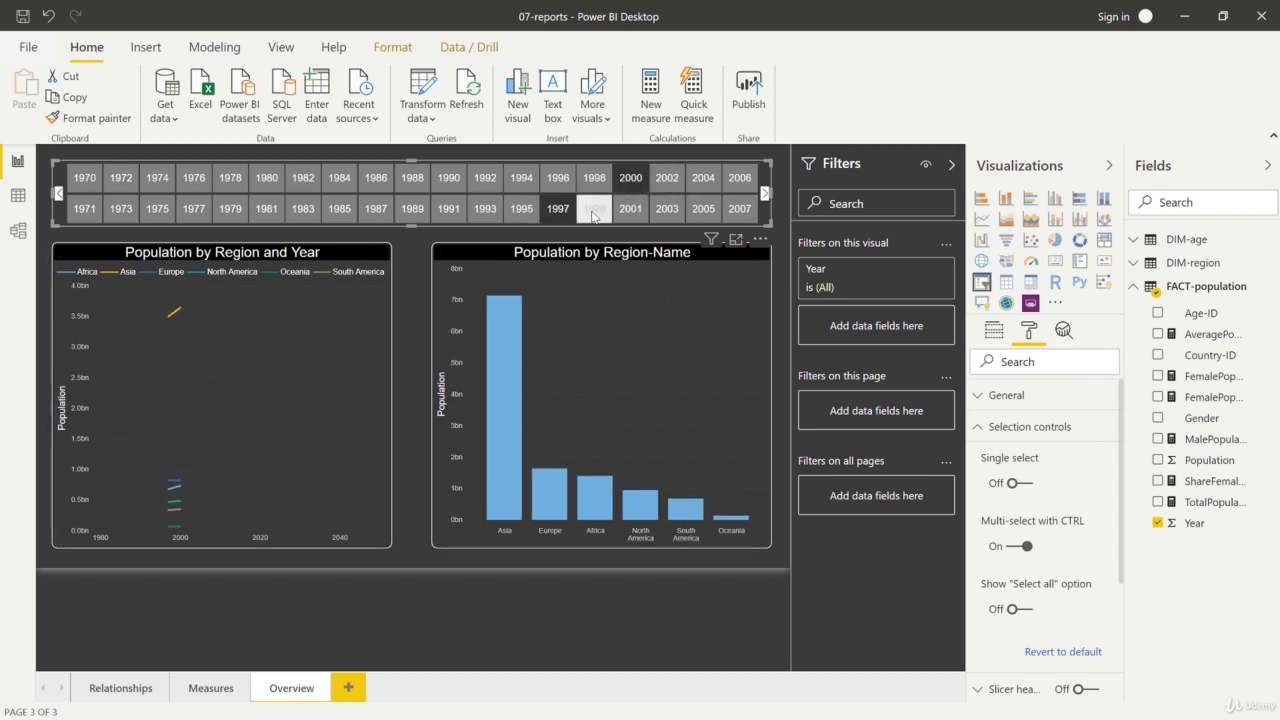
left_click(594, 209, "ctrl")
left_click(630, 209, "ctrl")
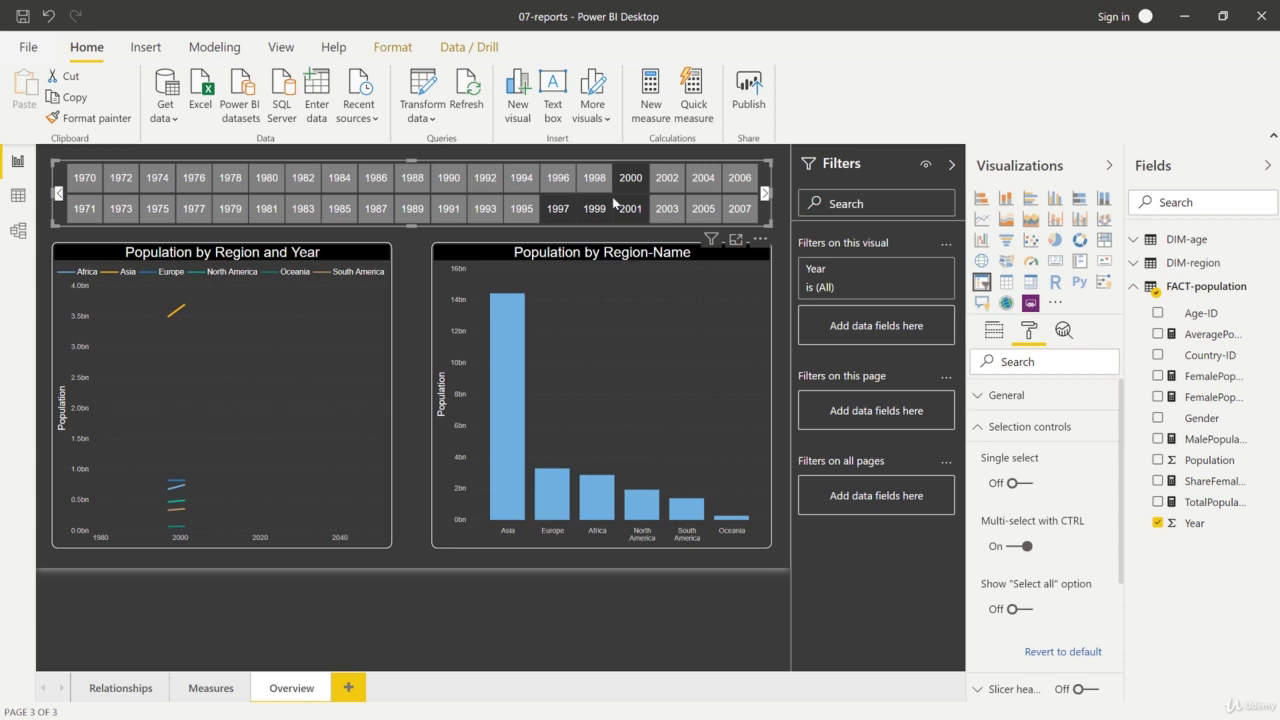
Enable the "Select all" option for the Year slicer and use it to select all years
left_click(1016, 609)
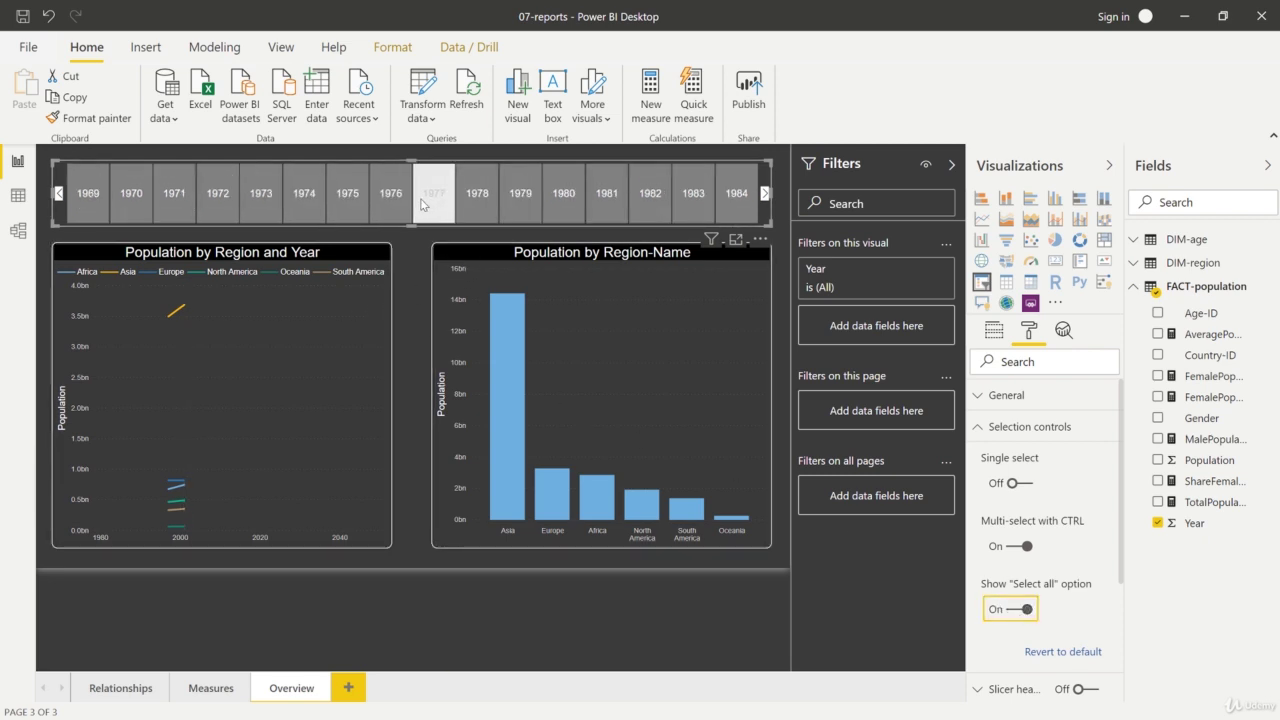
left_click(59, 194)
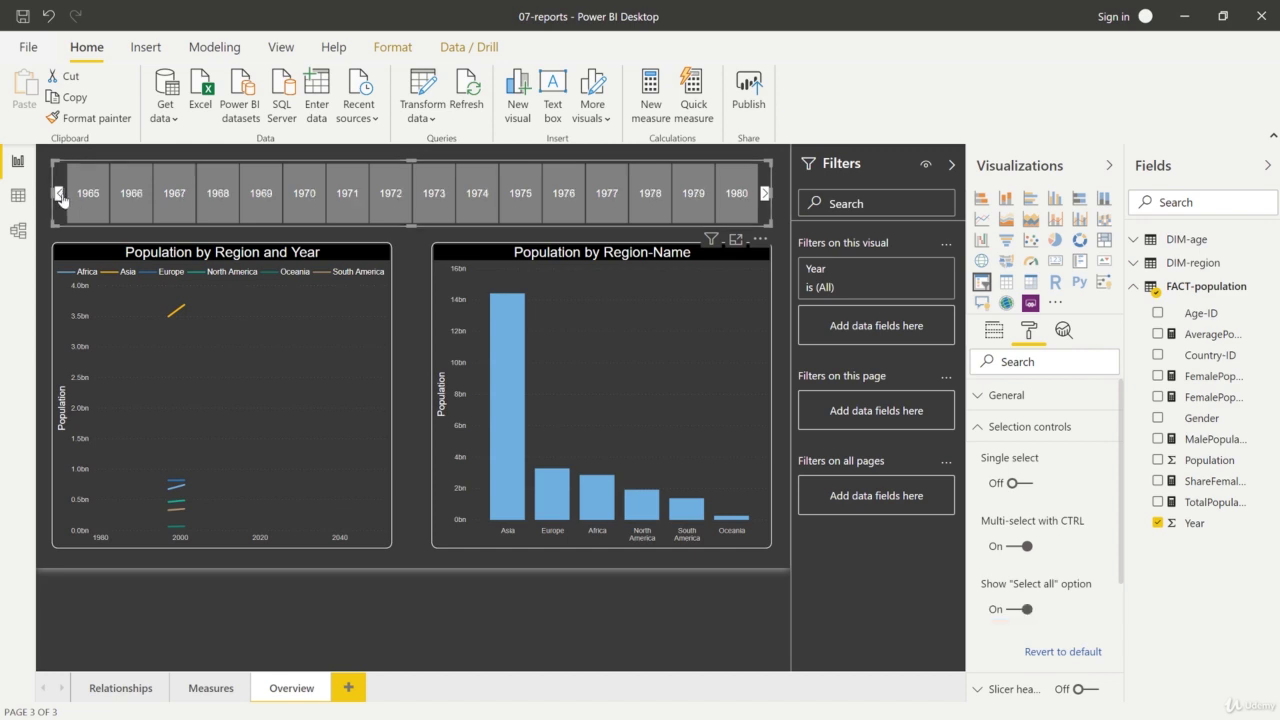
left_click(60, 196)
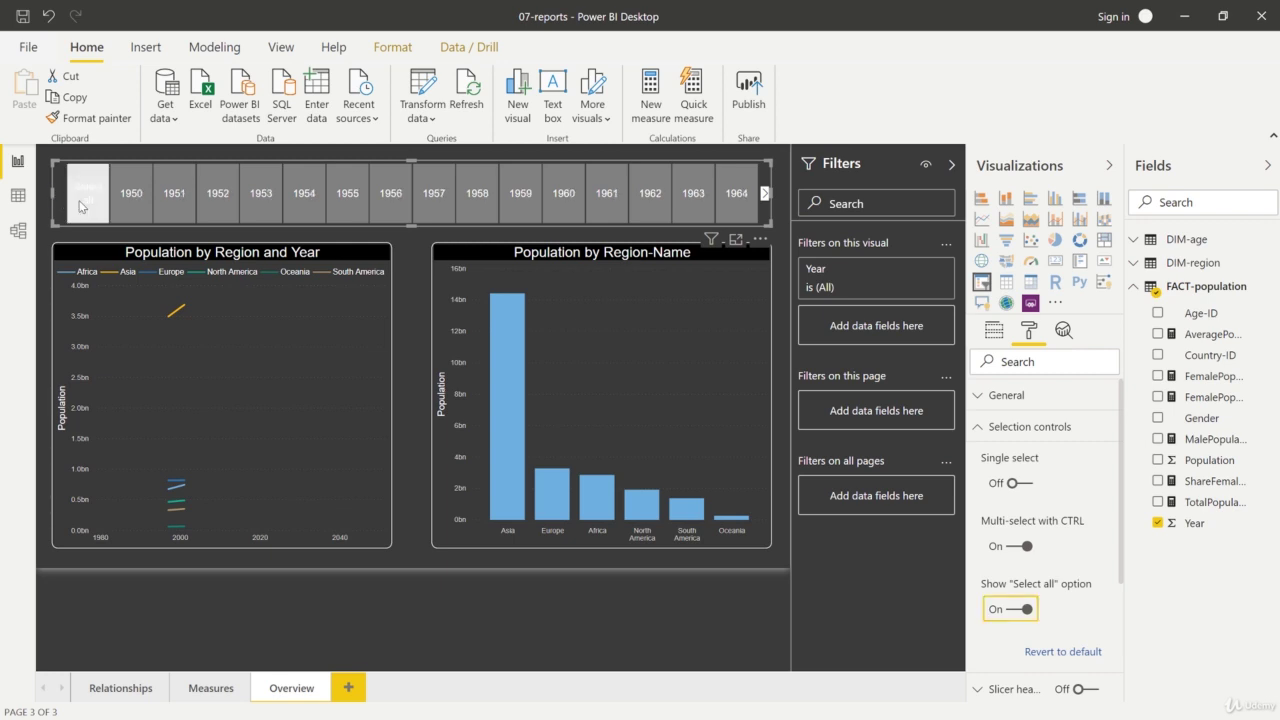
left_click(84, 205)
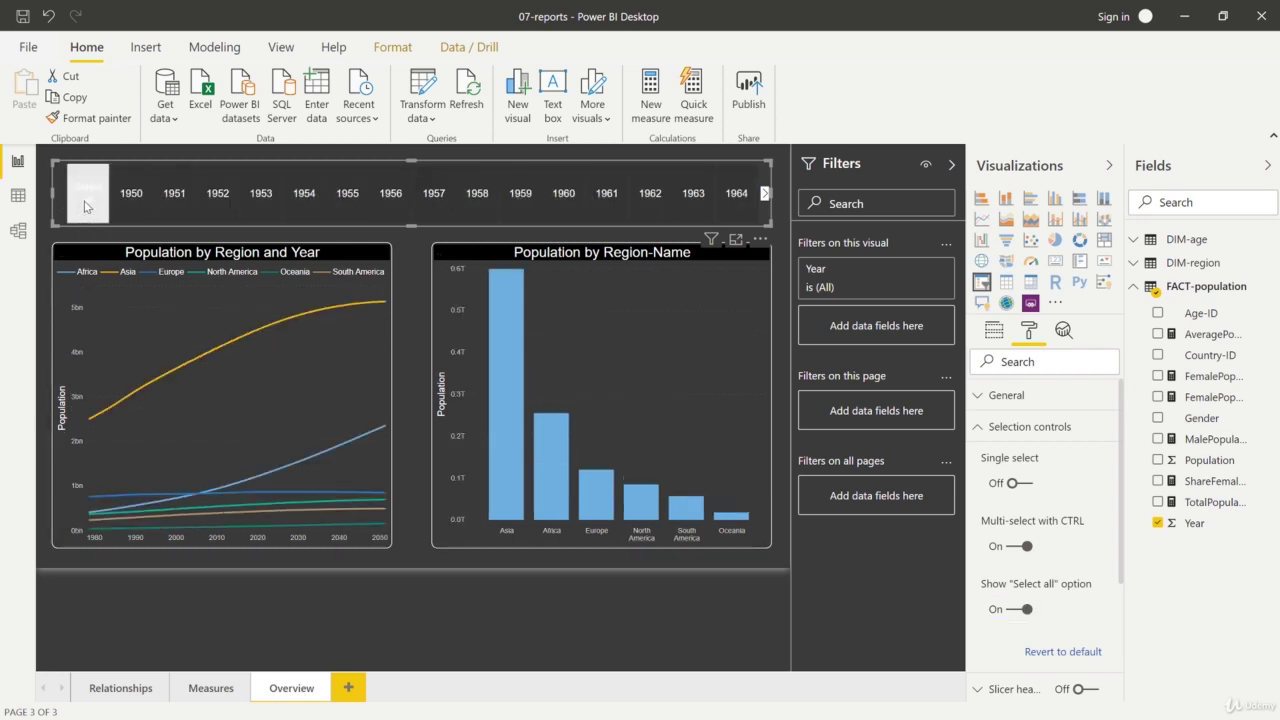
left_click(86, 207)
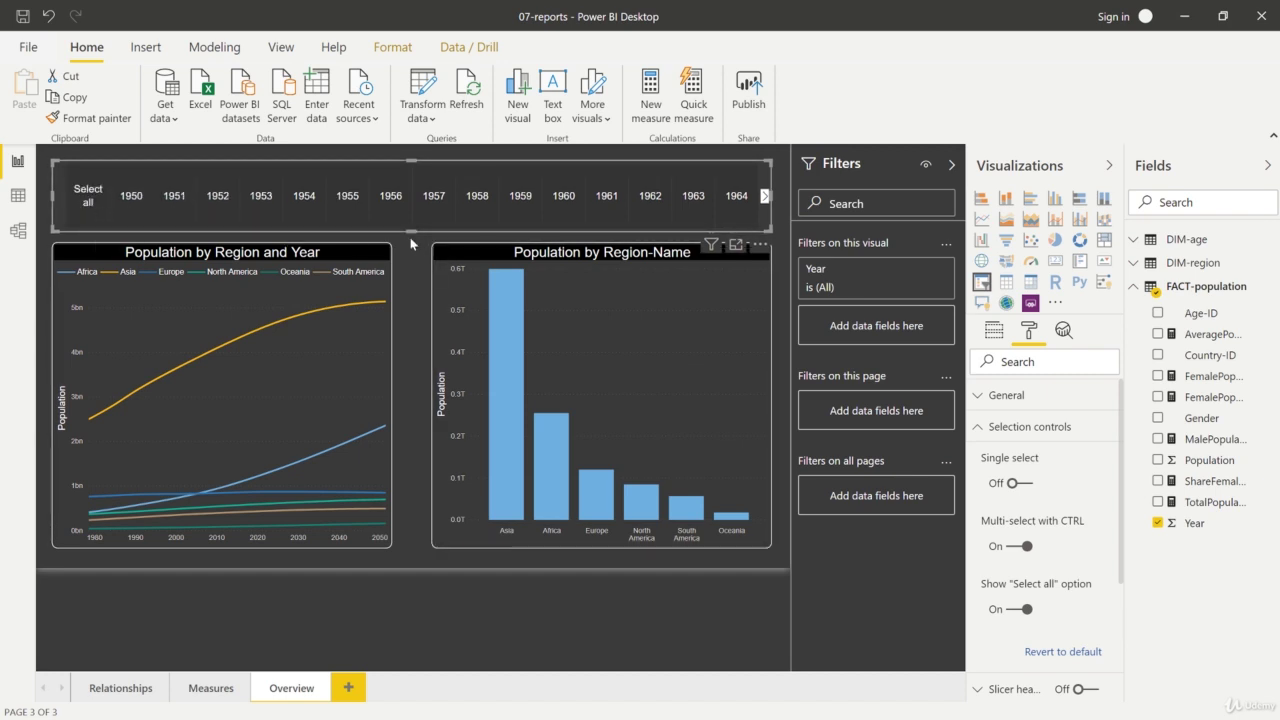
Enlarge the Year slicer to fit two rows of years and move it up clear of the charts, with only 1965 selected
left_click_drag(411, 232, 415, 242)
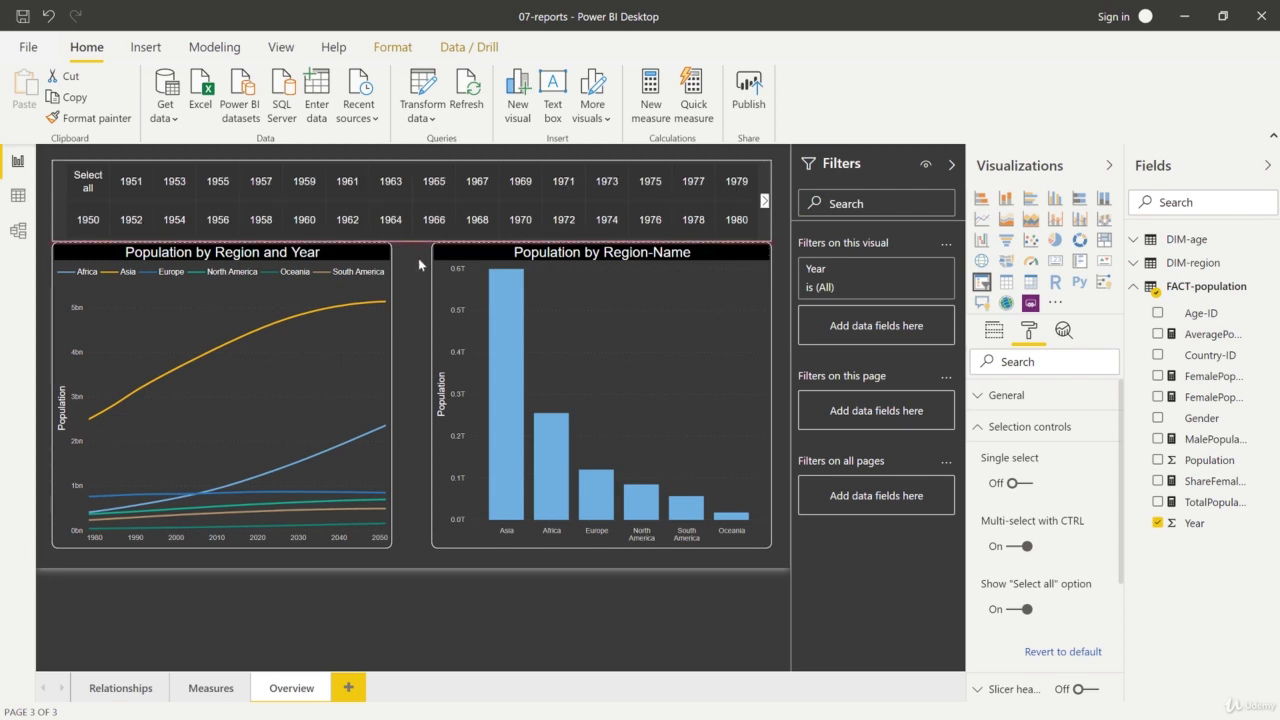
left_click(418, 260)
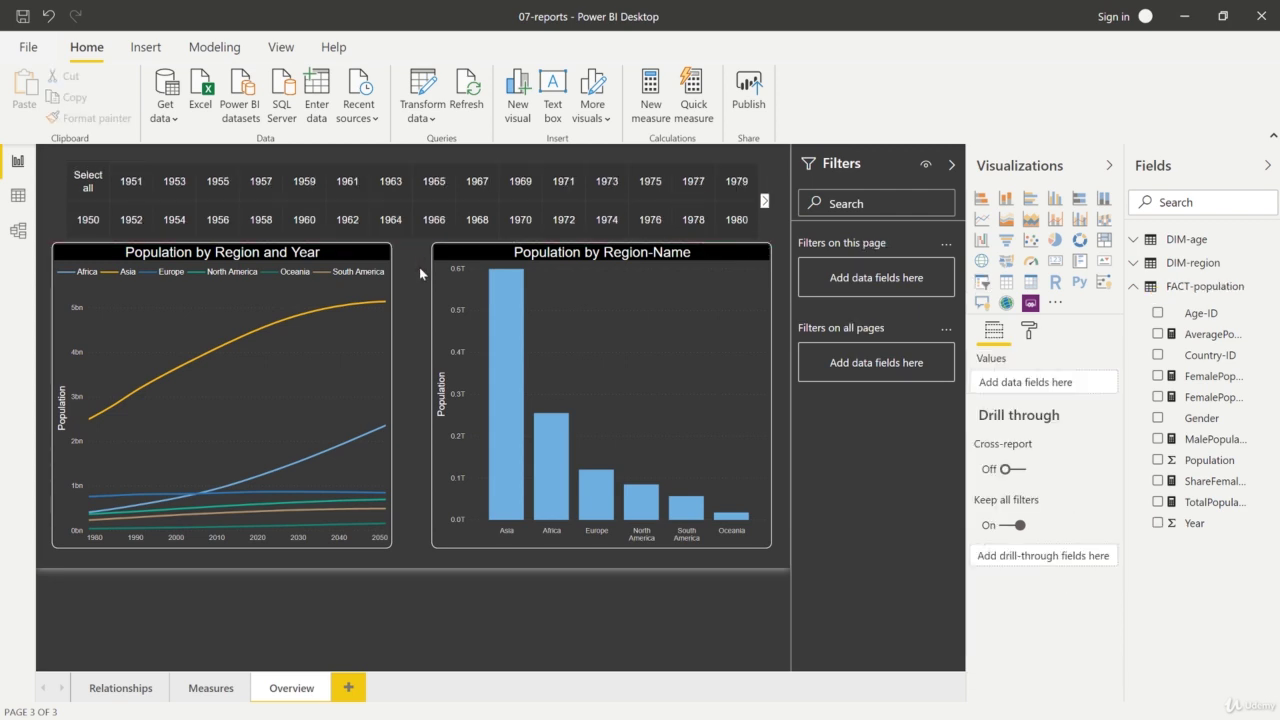
left_click(97, 197)
left_click(428, 180)
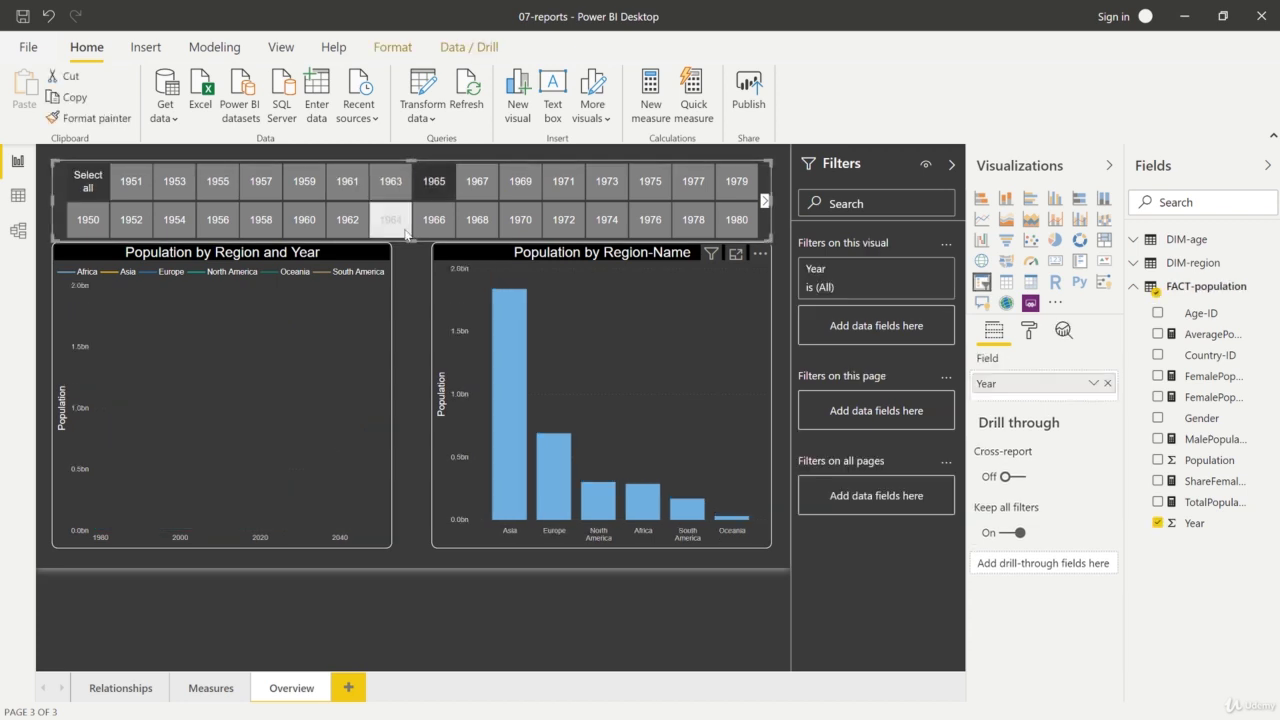
left_click_drag(418, 241, 427, 236)
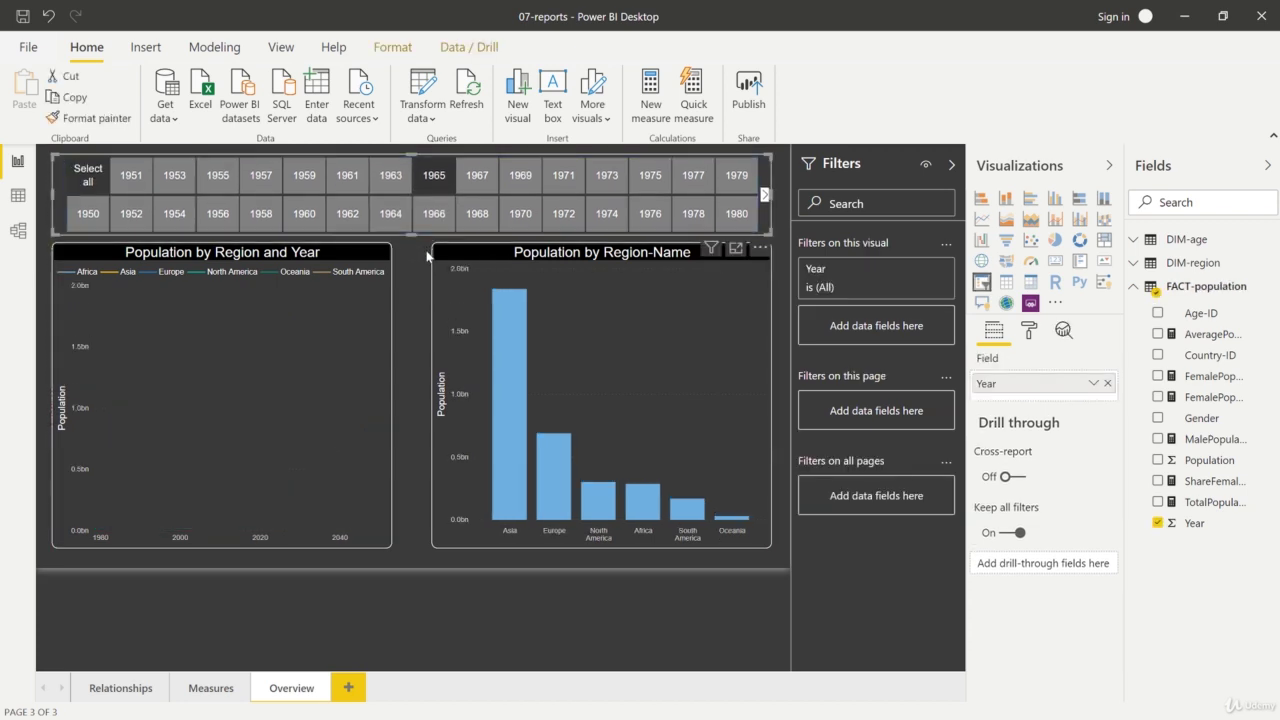
Select and clear all years at once, and filter the charts by 1982 and 1983, leaving no year selected
left_click(88, 177)
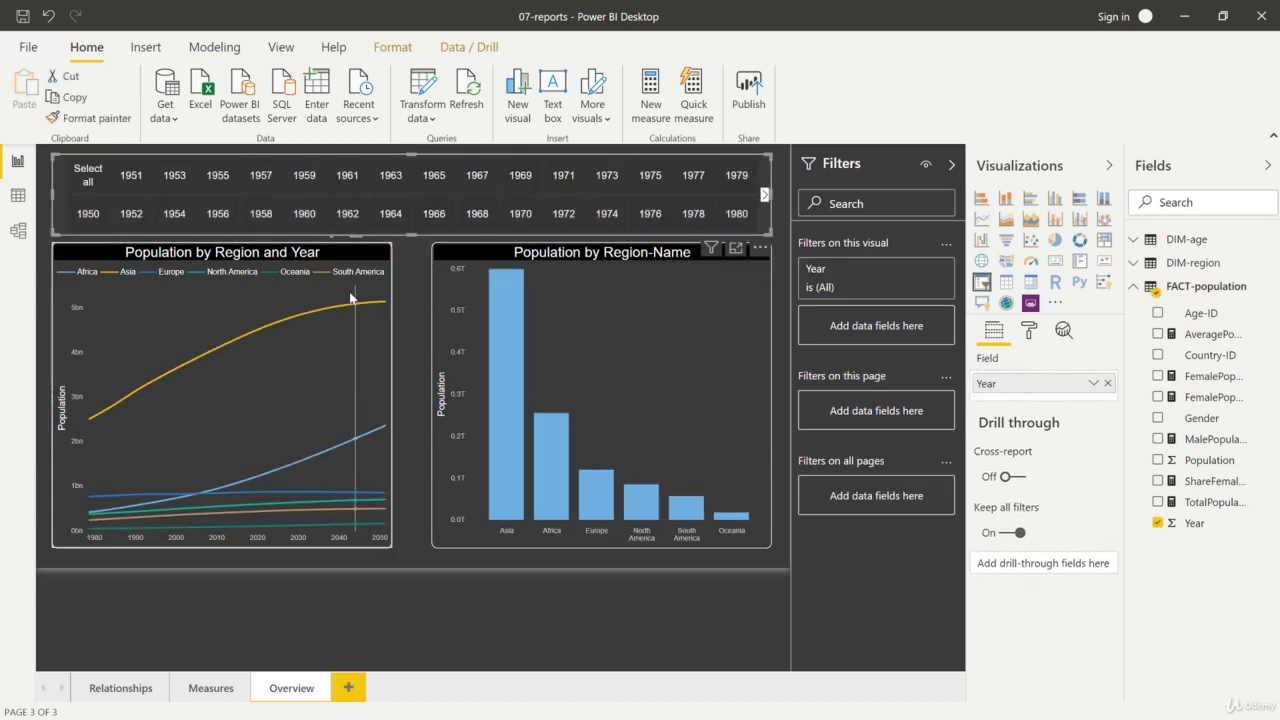
left_click(100, 180)
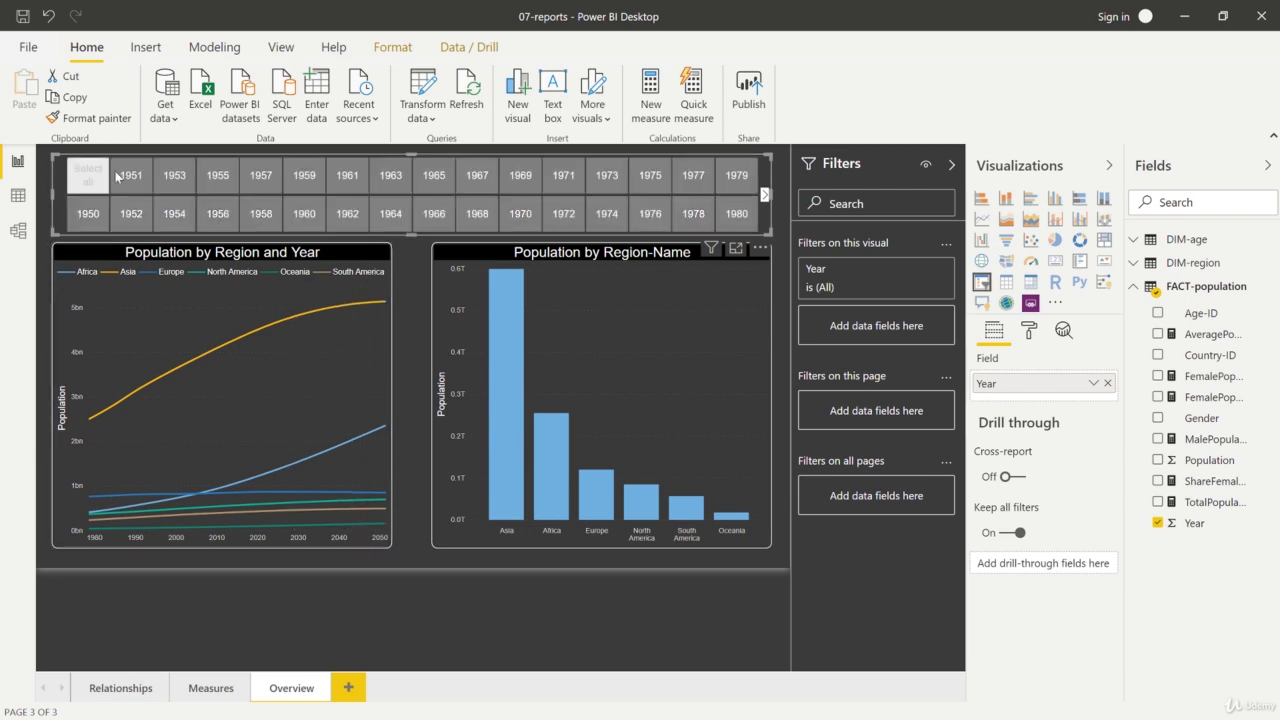
left_click(764, 196)
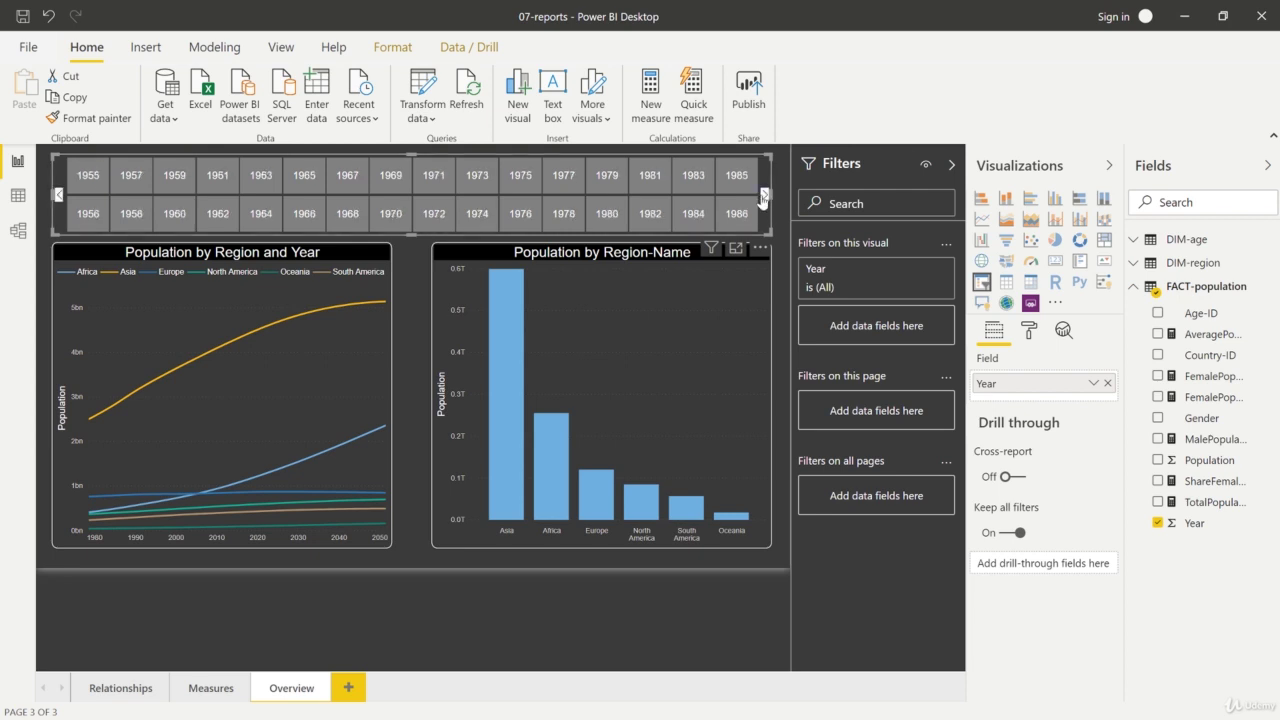
left_click(614, 220)
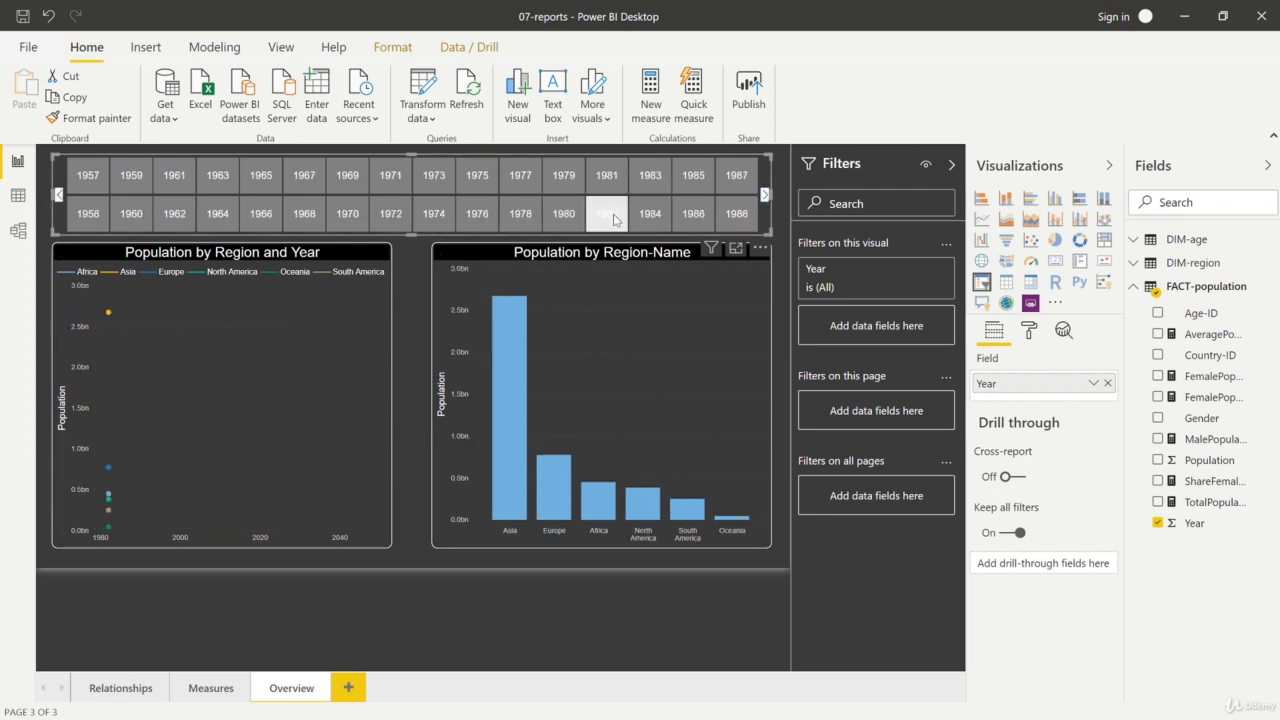
left_click(650, 175)
left_click(650, 175)
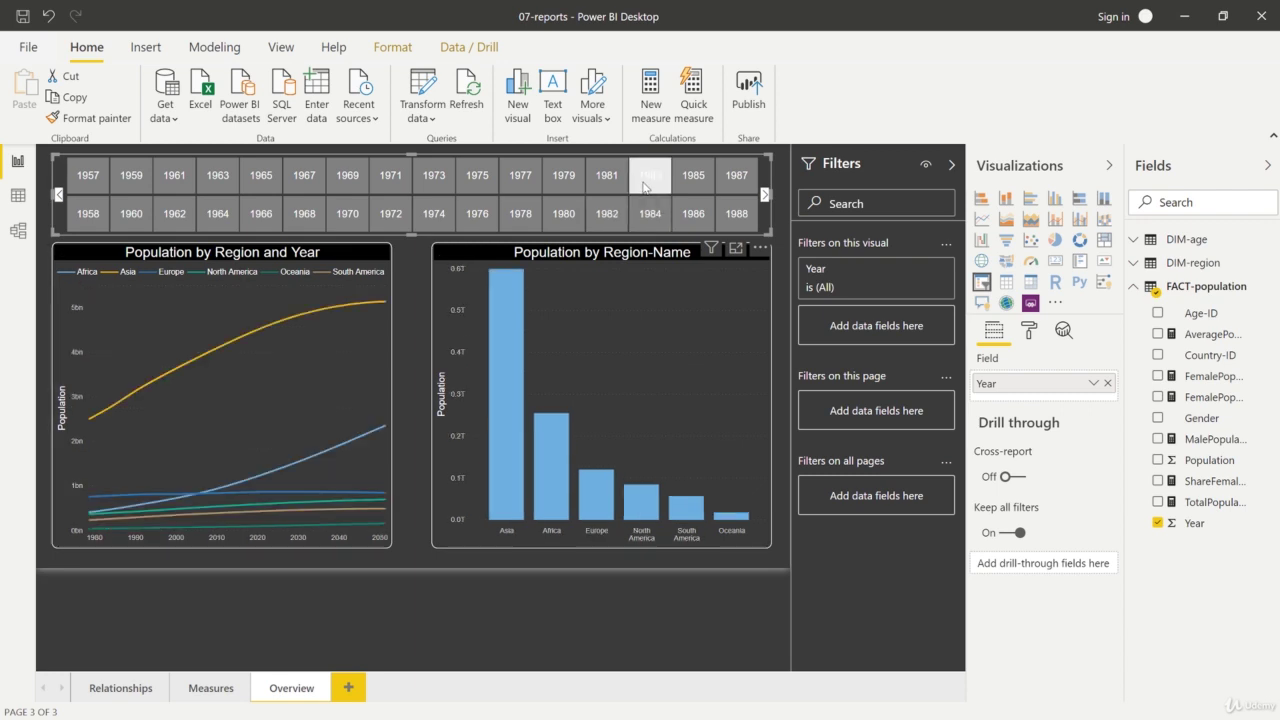